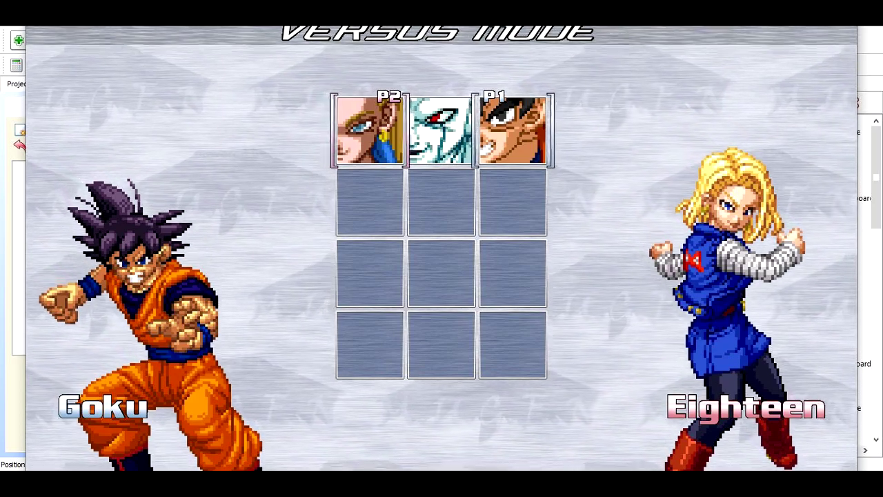
- Leave the versus mode character select and exit the M.U.G.E.N game
{"action": "key", "text": "Escape"}
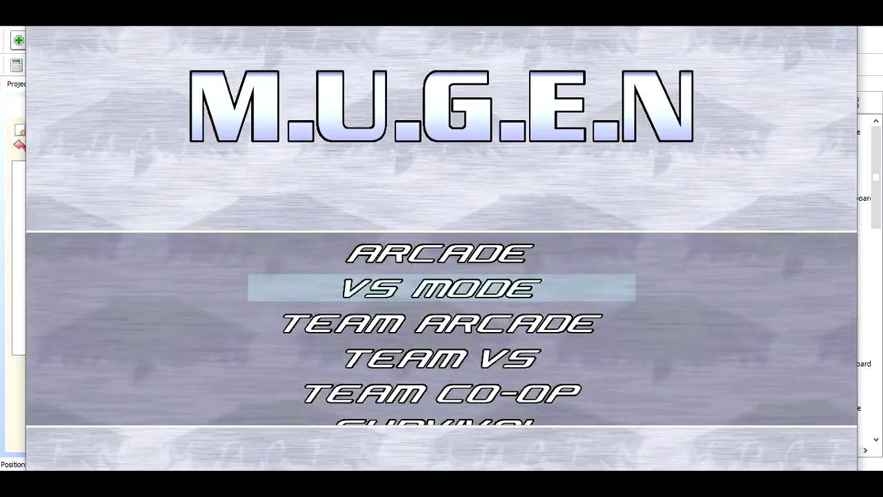
{"action": "key", "text": "Up"}
{"action": "key", "text": "Up"}
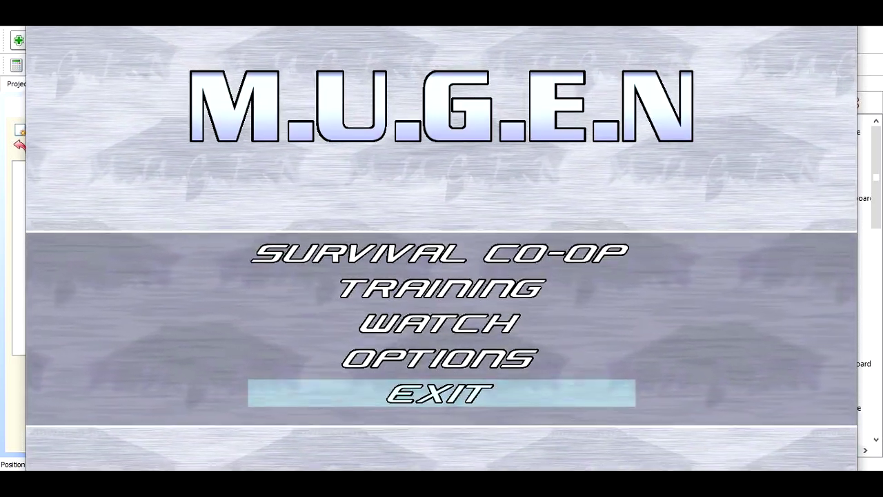
{"action": "key", "text": "Return"}
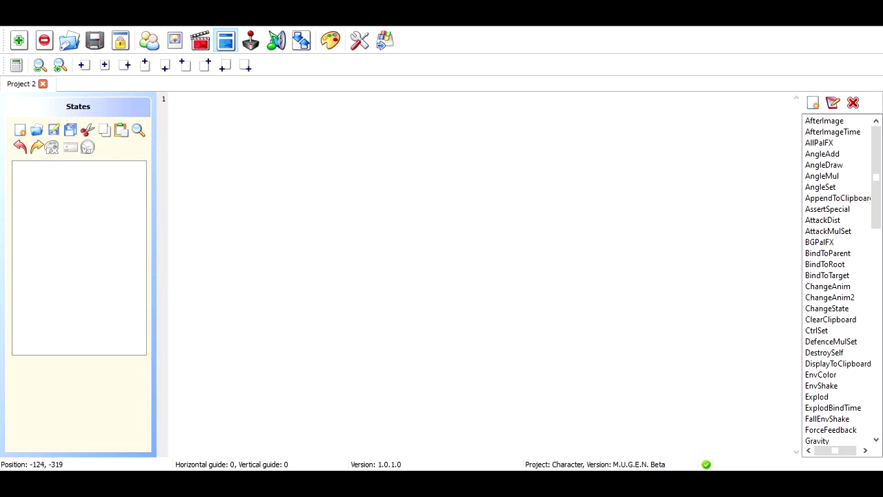
- Open the GokuZ2 definition file from the chars/GokuZ2 folder as a project
{"action": "key", "text": "alt+f"}
{"action": "key", "text": "Down"}
{"action": "key", "text": "Down"}
{"action": "key", "text": "Return"}
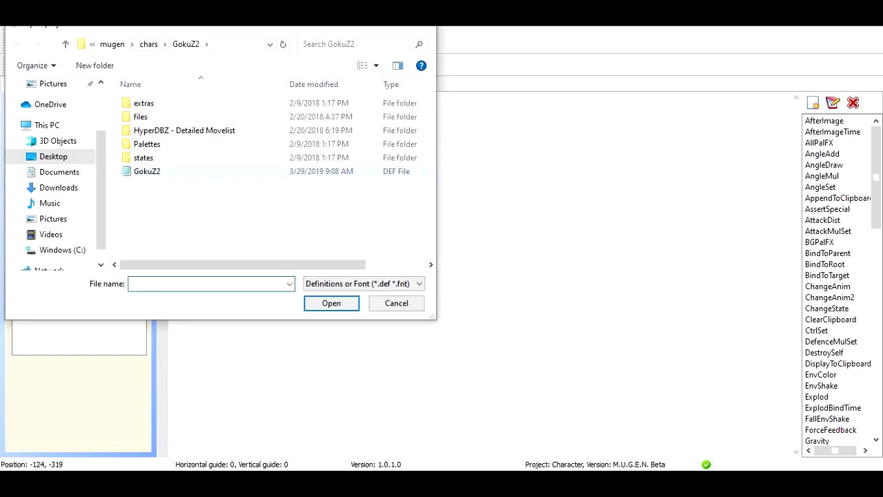
{"action": "double_click", "coordinate": [159, 171]}
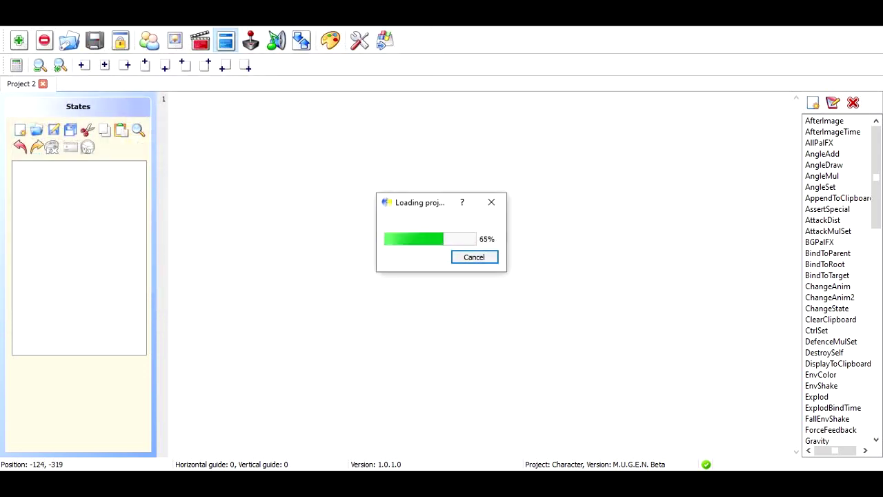
- Open the FreezaZ2 definition file from the chars/FreezaZ2 folder as another project
{"action": "left_click", "coordinate": [12, 21]}
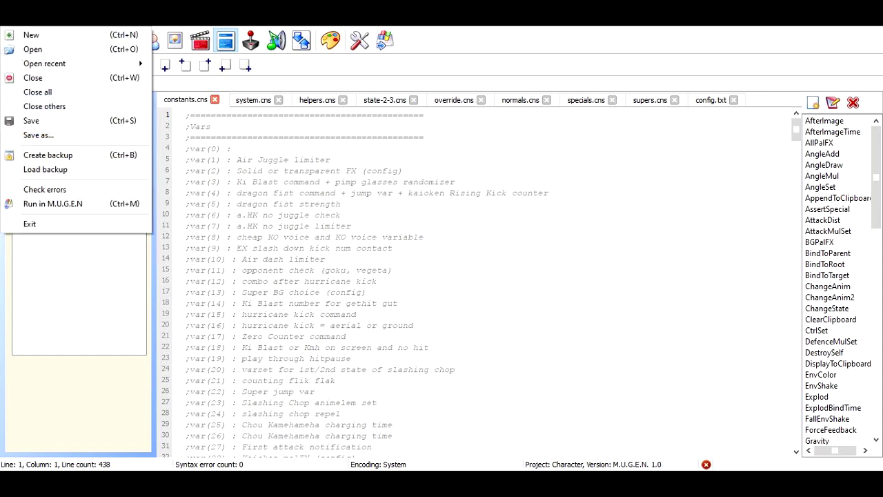
{"action": "left_click", "coordinate": [28, 49]}
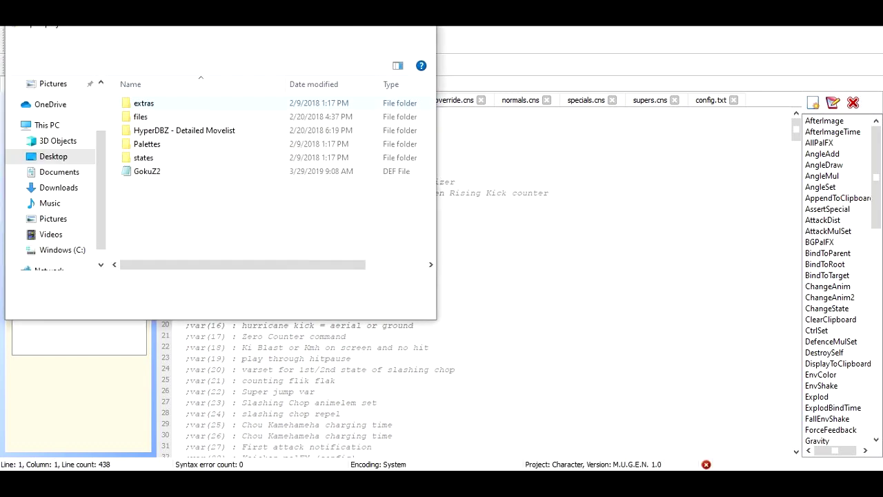
{"action": "left_click", "coordinate": [148, 44]}
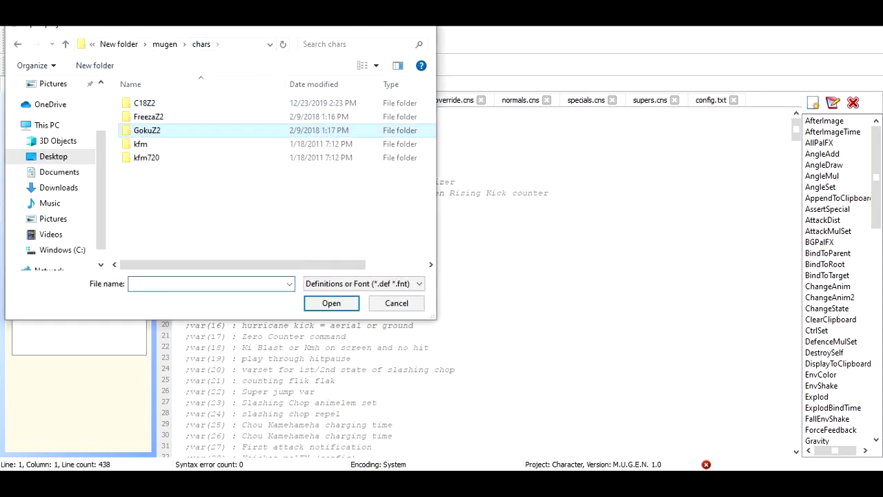
{"action": "double_click", "coordinate": [148, 116]}
{"action": "double_click", "coordinate": [148, 171]}
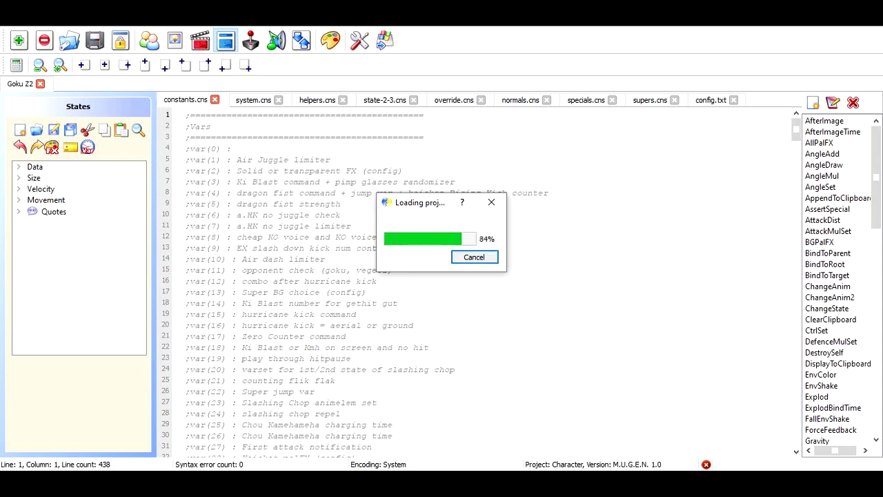
- Open the C18Z2 character definition from the chars/C18Z2 folder as a third project
{"action": "key", "text": "alt+f"}
{"action": "key", "text": "Down"}
{"action": "key", "text": "Down"}
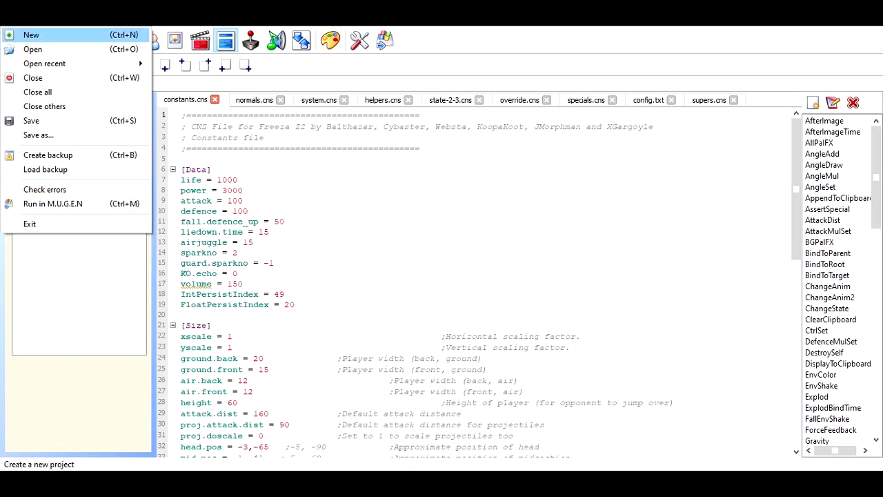
{"action": "key", "text": "Return"}
{"action": "key", "text": "ctrl+o"}
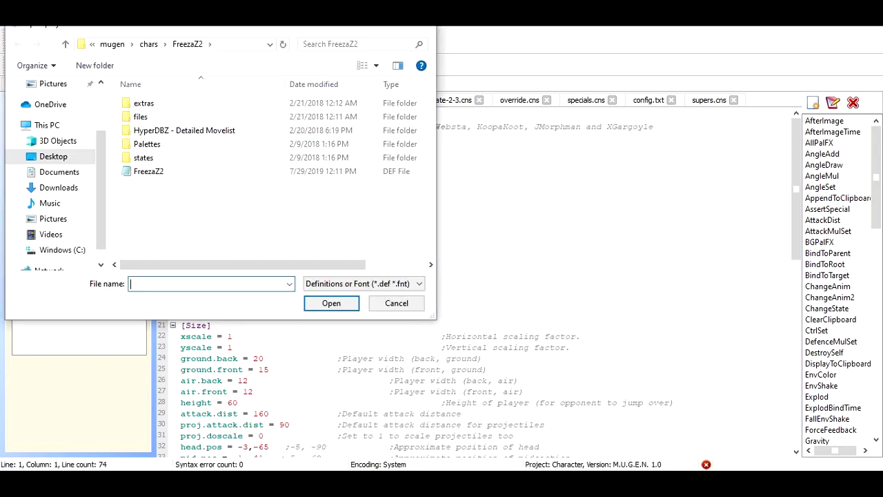
{"action": "left_click", "coordinate": [148, 43]}
{"action": "double_click", "coordinate": [144, 103]}
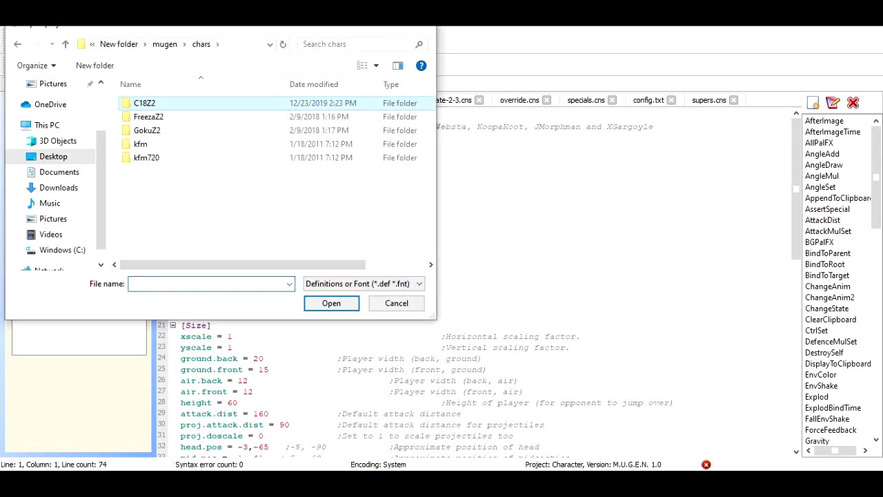
{"action": "left_click", "coordinate": [144, 157]}
{"action": "double_click", "coordinate": [144, 157]}
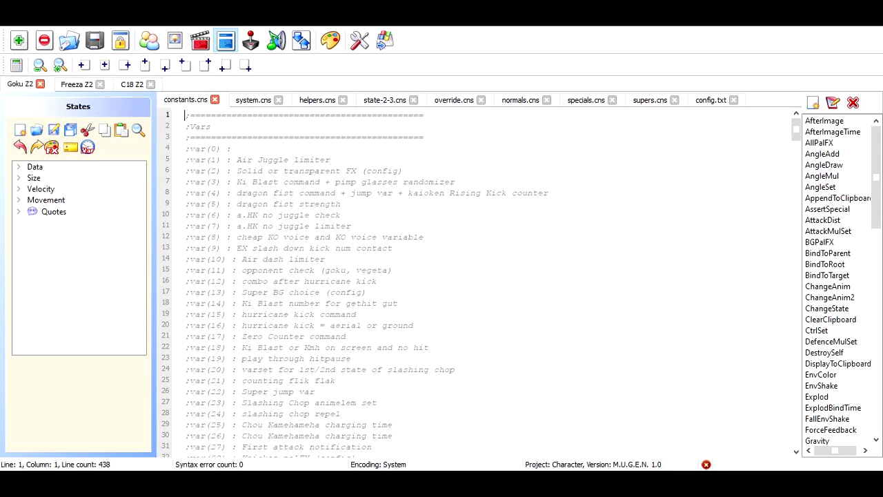
- Glance through the Freeza Z2 and C18 Z2 projects, then show the sprites of the Goku Z2 project
{"action": "left_click", "coordinate": [77, 84]}
{"action": "left_click", "coordinate": [132, 84]}
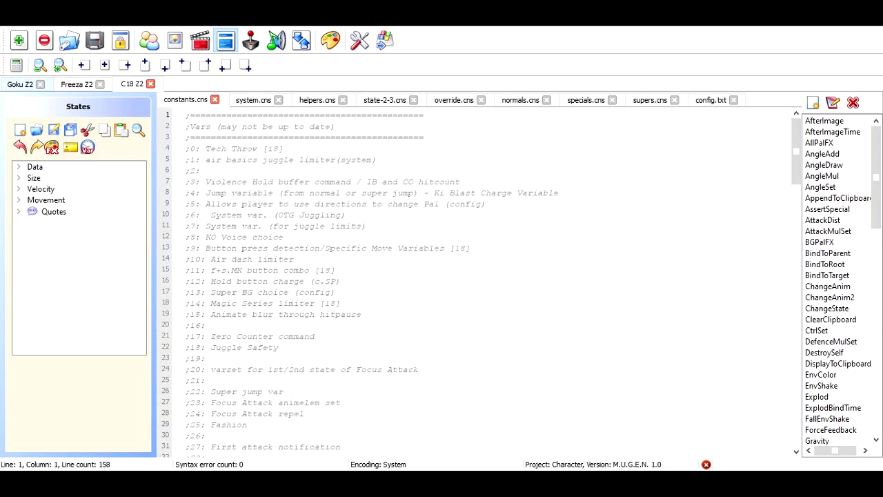
{"action": "left_click", "coordinate": [20, 84]}
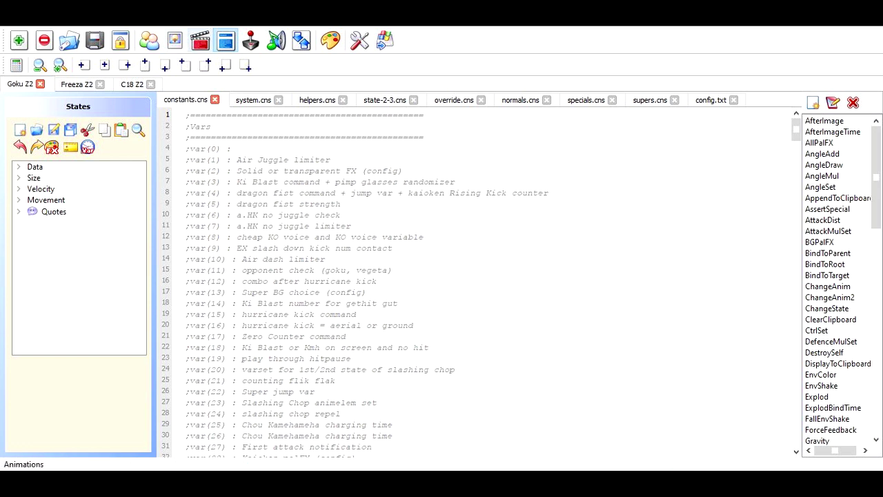
{"action": "left_click", "coordinate": [176, 42]}
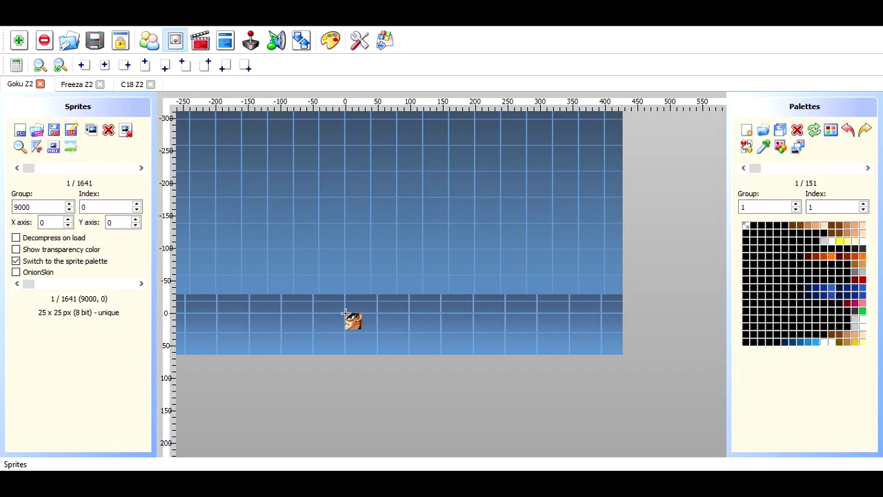
- Examine Goku's group 9000 portrait sprites through index 1236 and go back to the bust portrait at index 2
{"action": "key", "text": "Right"}
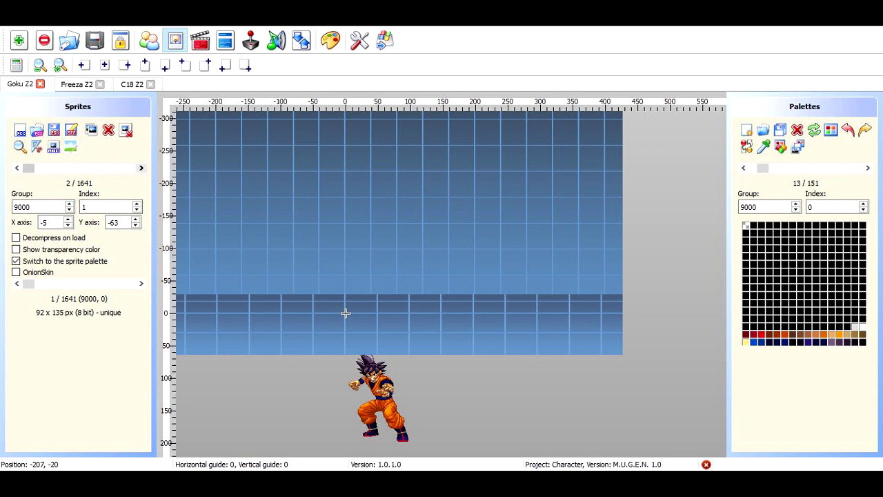
{"action": "left_click", "coordinate": [141, 168]}
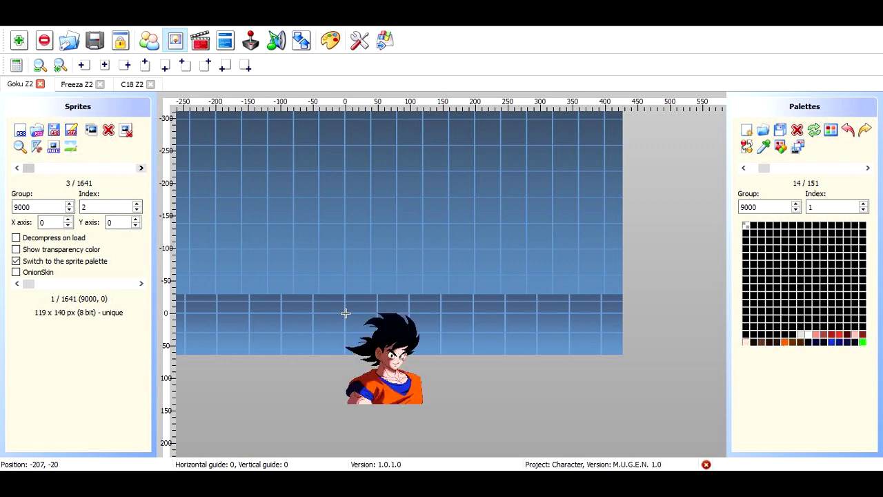
{"action": "key", "text": "Right"}
{"action": "key", "text": "Right"}
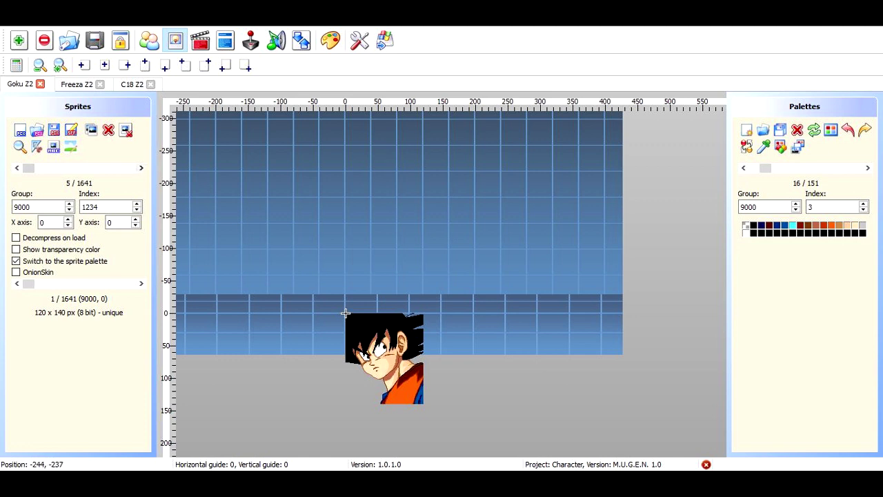
{"action": "key", "text": "Right"}
{"action": "key", "text": "Right"}
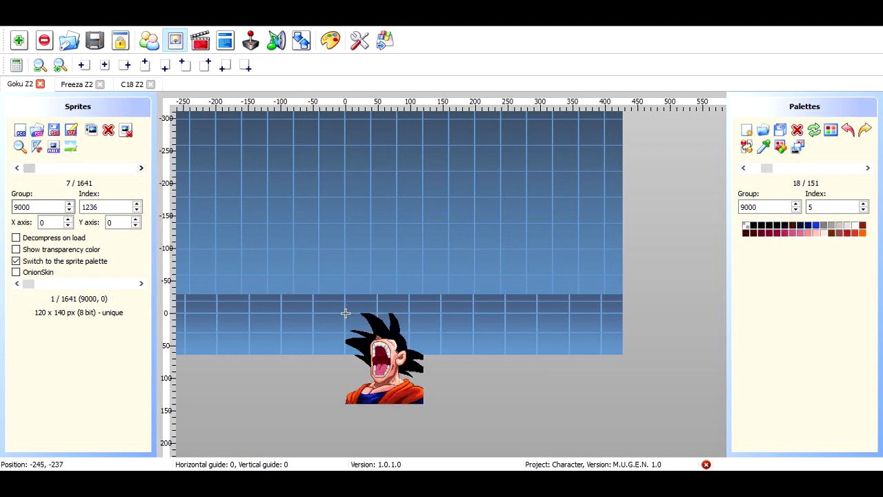
{"action": "key", "text": "Left"}
{"action": "key", "text": "Left"}
{"action": "key", "text": "Left"}
{"action": "key", "text": "Left"}
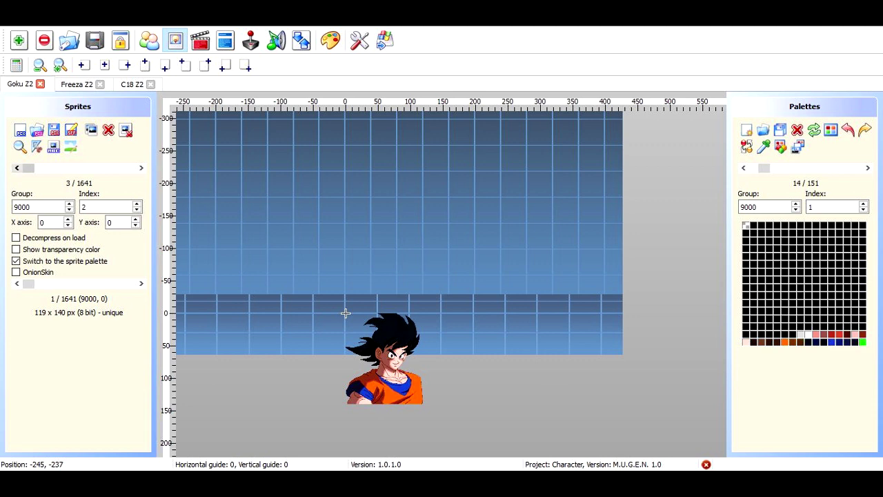
- Swap Goku's group 9000 portraits by setting the bust portrait's index to 1 and the full-body fighting sprite's index to 2
{"action": "key", "text": "Tab"}
{"action": "key", "text": "BackSpace"}
{"action": "type", "text": "1"}
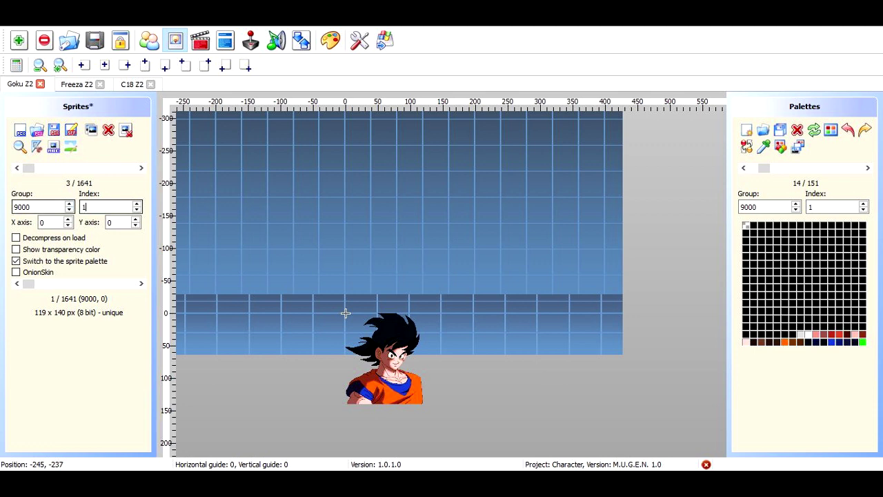
{"action": "key", "text": "Return"}
{"action": "key", "text": "BackSpace"}
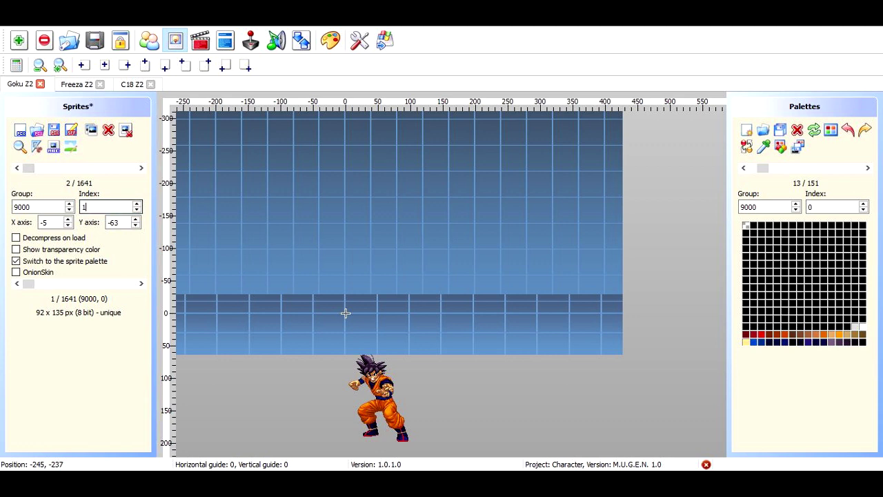
{"action": "type", "text": "2"}
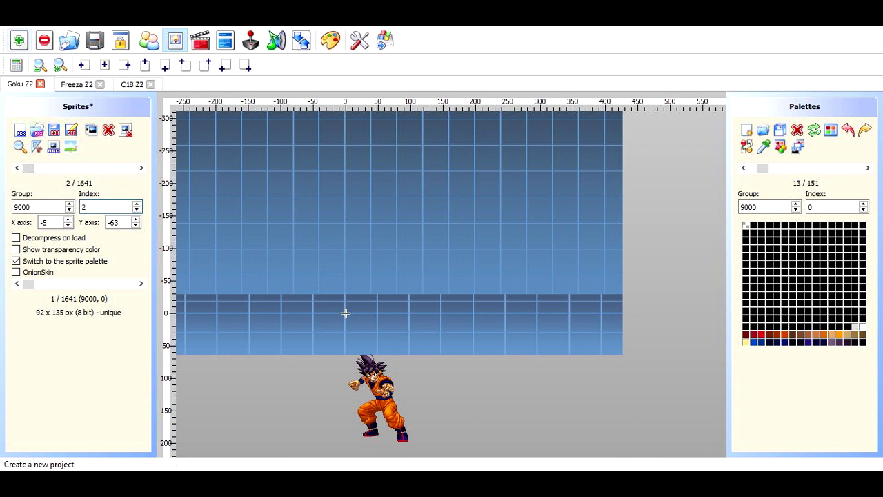
- Save the Goku Z2 project including the group 1 palettes, and close it
{"action": "left_click", "coordinate": [12, 20]}
{"action": "key", "text": "Down"}
{"action": "key", "text": "s"}
{"action": "key", "text": "Return"}
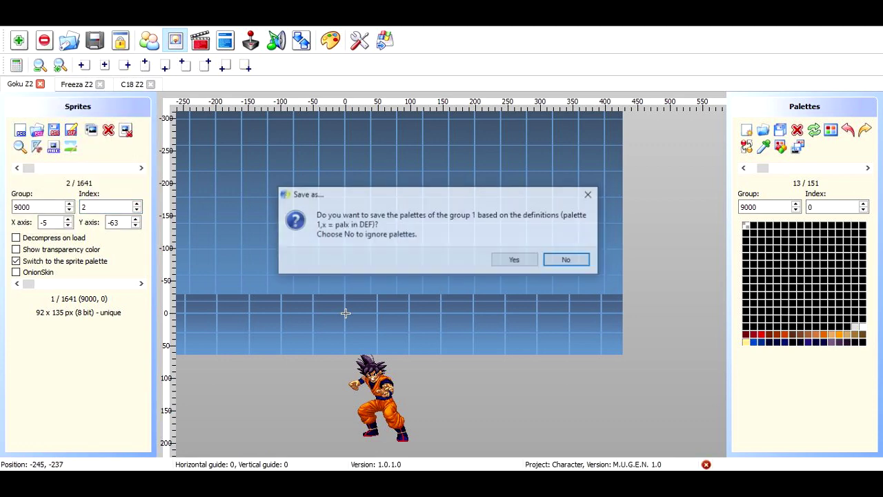
{"action": "left_click", "coordinate": [517, 261]}
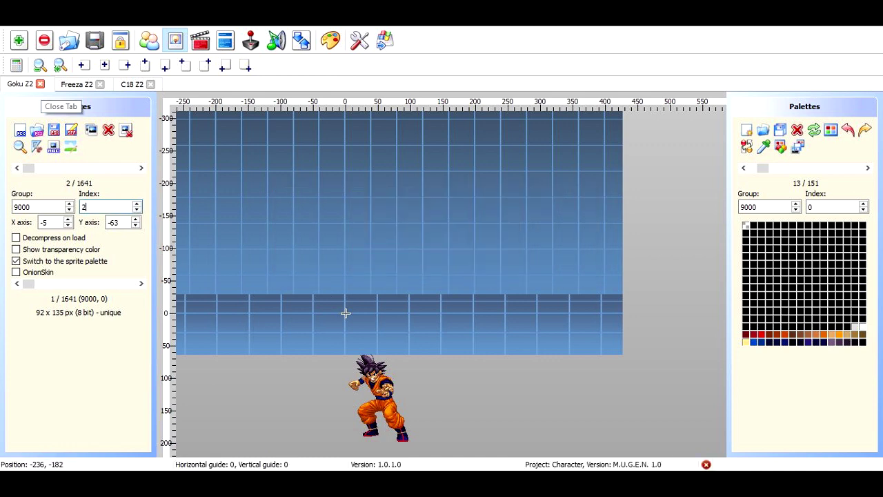
{"action": "left_click", "coordinate": [40, 83]}
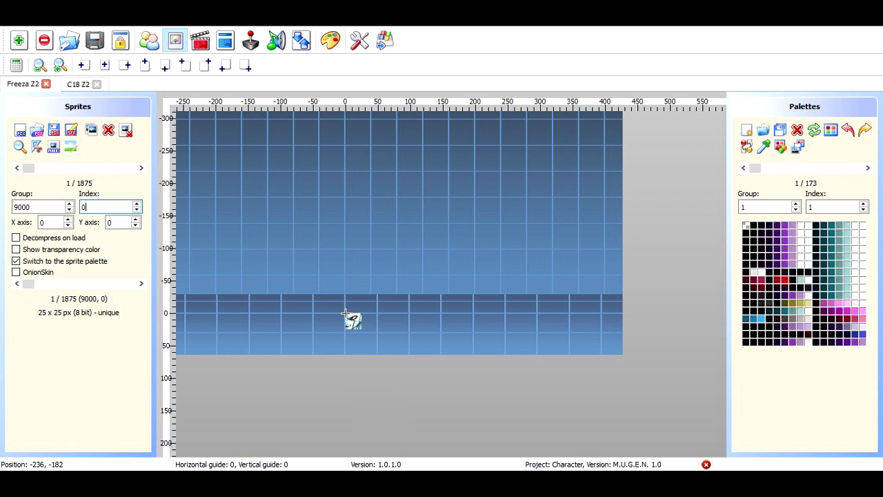
- Examine Freeza's group 9000 portrait sprites up to index 5 and go back to the full-body sprite at index 1
{"action": "key", "text": "Up"}
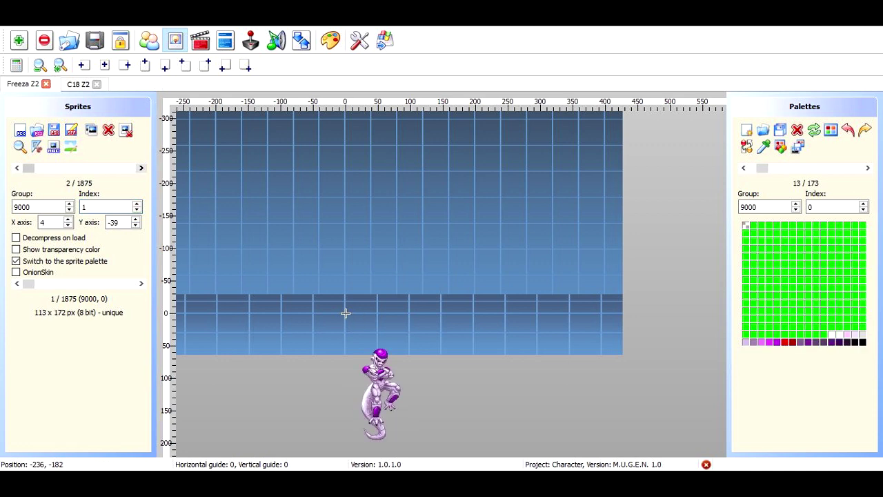
{"action": "key", "text": "Up"}
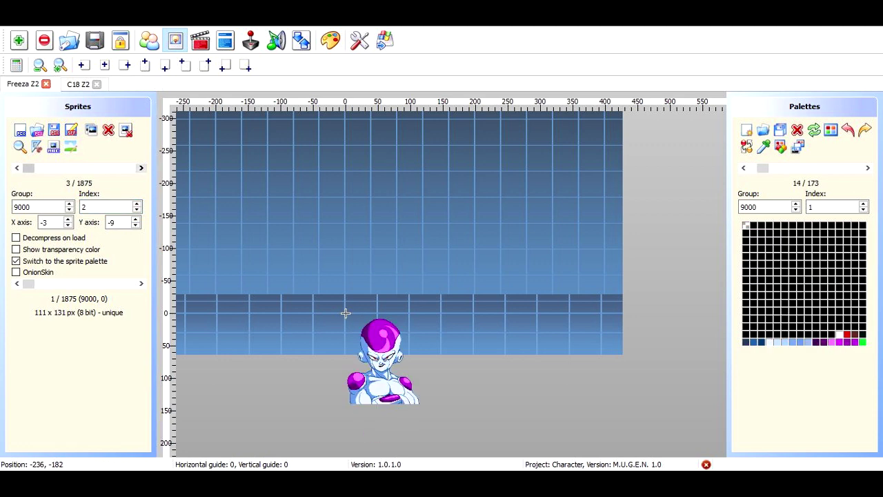
{"action": "key", "text": "Up"}
{"action": "key", "text": "Up"}
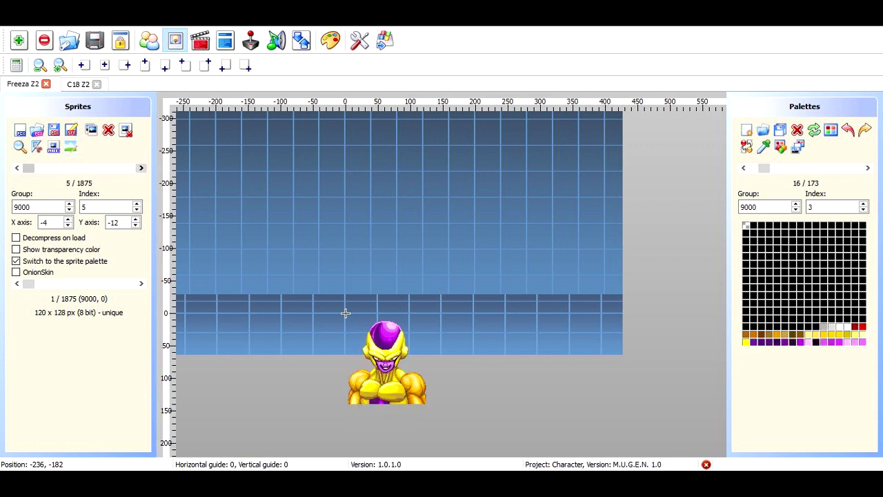
{"action": "key", "text": "Down"}
{"action": "key", "text": "Down"}
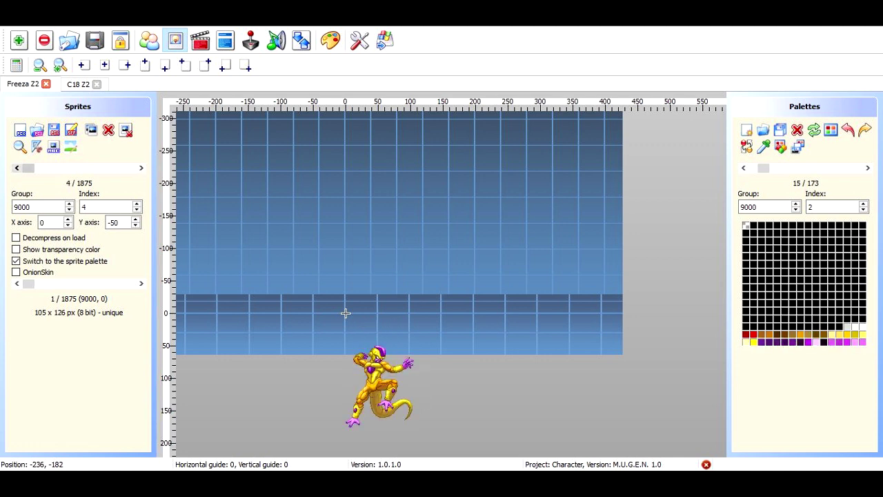
{"action": "key", "text": "Down"}
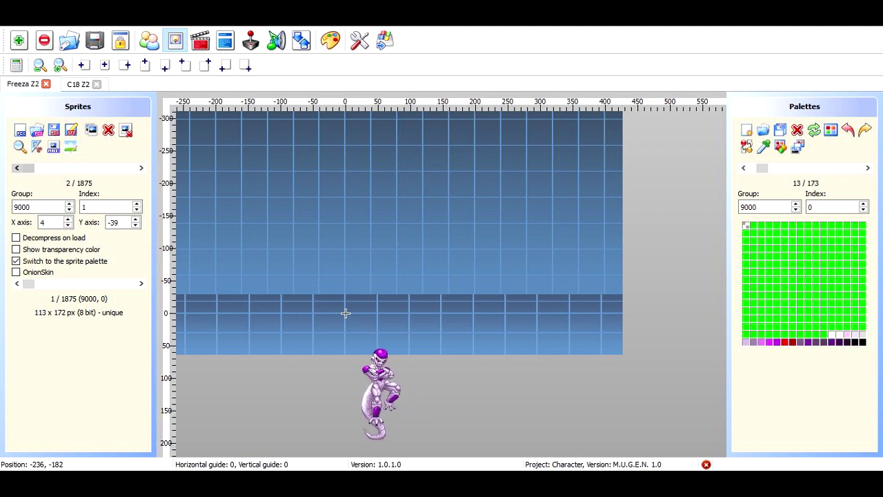
- Swap Freeza's group 9000 portraits by setting the full-body sprite's index to 2 and the bust portrait's index to 1
{"action": "key", "text": "BackSpace"}
{"action": "type", "text": "2"}
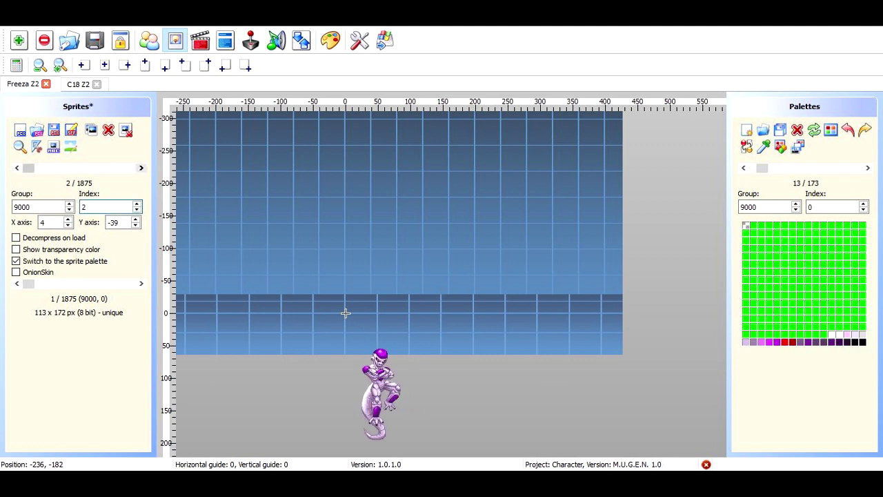
{"action": "key", "text": "Return"}
{"action": "key", "text": "BackSpace"}
{"action": "type", "text": "1"}
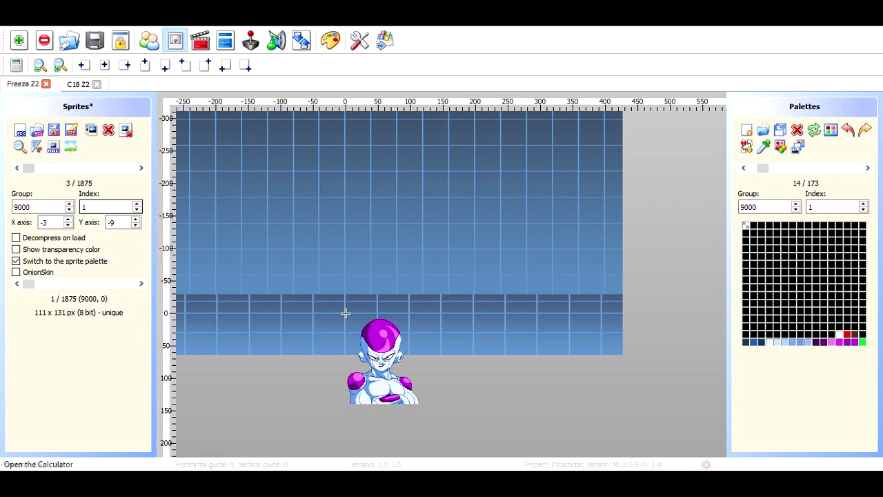
- Save the Freeza Z2 project and close it
{"action": "key", "text": "alt+f"}
{"action": "key", "text": "Down"}
{"action": "key", "text": "Down"}
{"action": "key", "text": "Down"}
{"action": "key", "text": "Down"}
{"action": "key", "text": "Down"}
{"action": "key", "text": "Down"}
{"action": "key", "text": "Down"}
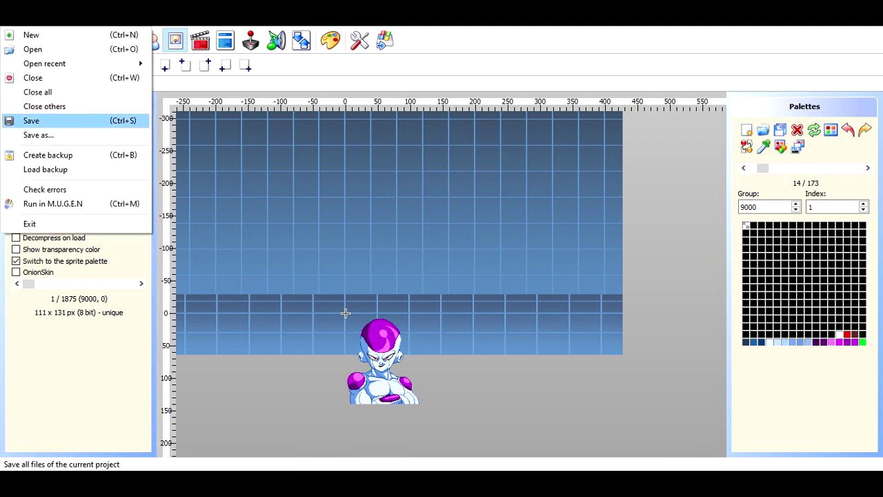
{"action": "key", "text": "Return"}
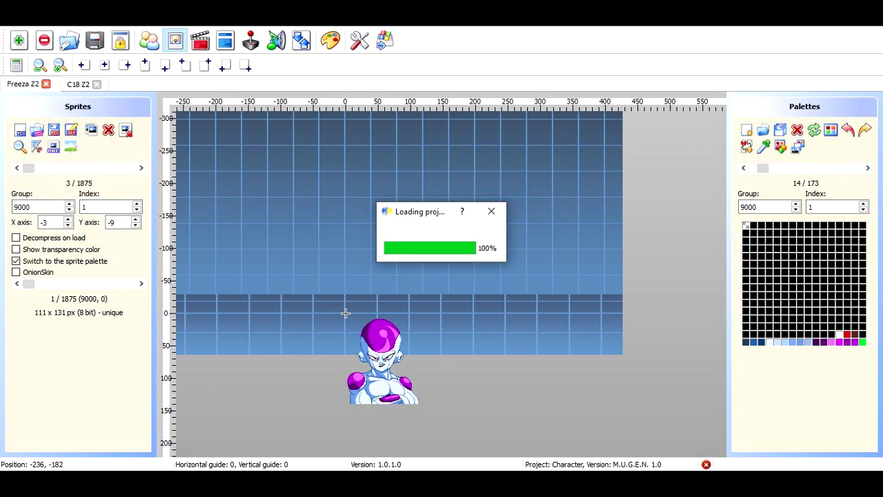
{"action": "key", "text": "Left"}
{"action": "key", "text": "Return"}
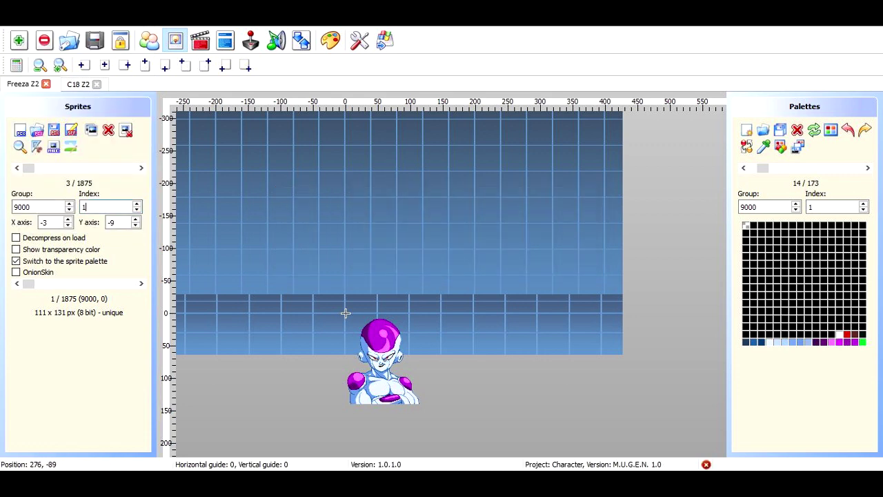
{"action": "left_click", "coordinate": [46, 84]}
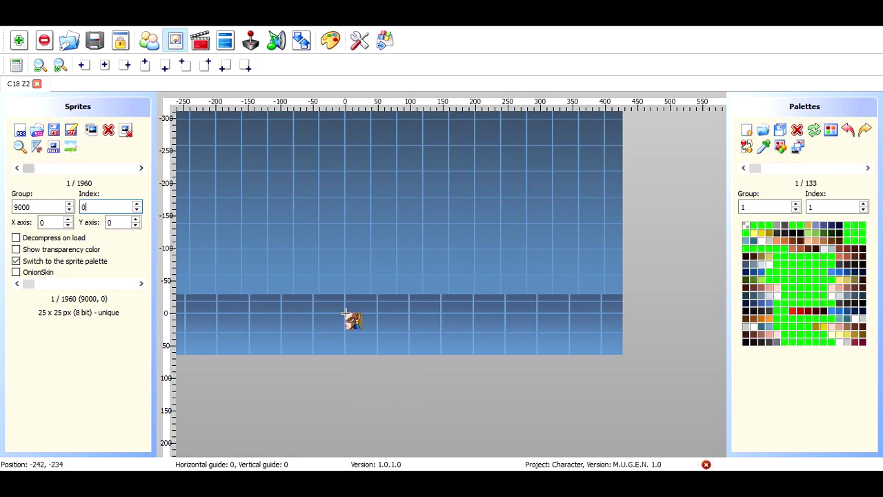
- Look through the C18 Z2 sprites, starting from the small group 9000 portrait, for the other portrait sprites
{"action": "left_click", "coordinate": [141, 167]}
{"action": "left_click", "coordinate": [141, 167]}
{"action": "key", "text": "Right"}
{"action": "key", "text": "Right"}
{"action": "key", "text": "Right"}
{"action": "key", "text": "Right"}
{"action": "key", "text": "Right"}
{"action": "key", "text": "Right"}
{"action": "key", "text": "Right"}
{"action": "key", "text": "Right"}
{"action": "key", "text": "Right"}
{"action": "key", "text": "Right"}
{"action": "key", "text": "Right"}
{"action": "key", "text": "Right"}
{"action": "key", "text": "Right"}
{"action": "key", "text": "Right"}
{"action": "key", "text": "Right"}
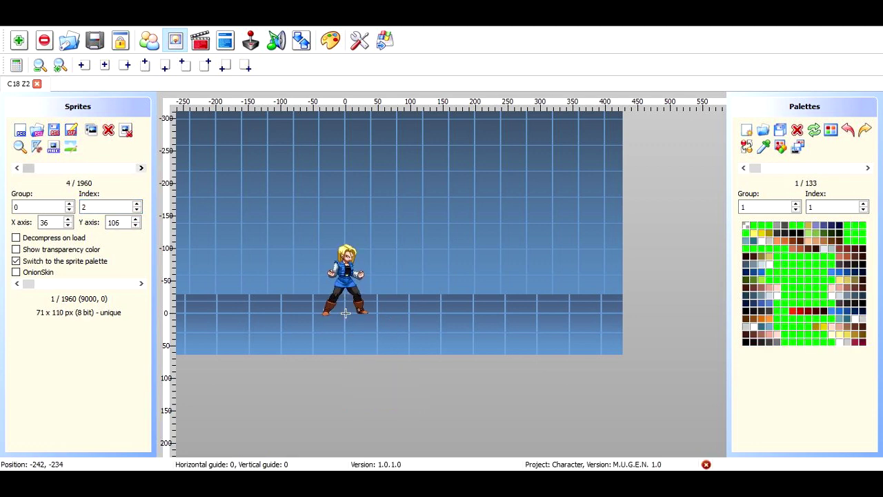
{"action": "key", "text": "Right"}
{"action": "key", "text": "Right"}
{"action": "key", "text": "Right"}
{"action": "key", "text": "Right"}
{"action": "key", "text": "Right"}
{"action": "key", "text": "Right"}
{"action": "key", "text": "Right"}
{"action": "key", "text": "Right"}
{"action": "key", "text": "Right"}
{"action": "key", "text": "Right"}
{"action": "key", "text": "Right"}
{"action": "key", "text": "Right"}
{"action": "key", "text": "Right"}
{"action": "key", "text": "Right"}
{"action": "key", "text": "Right"}
{"action": "key", "text": "Right"}
{"action": "key", "text": "Right"}
{"action": "key", "text": "Right"}
{"action": "key", "text": "Right"}
{"action": "key", "text": "Right"}
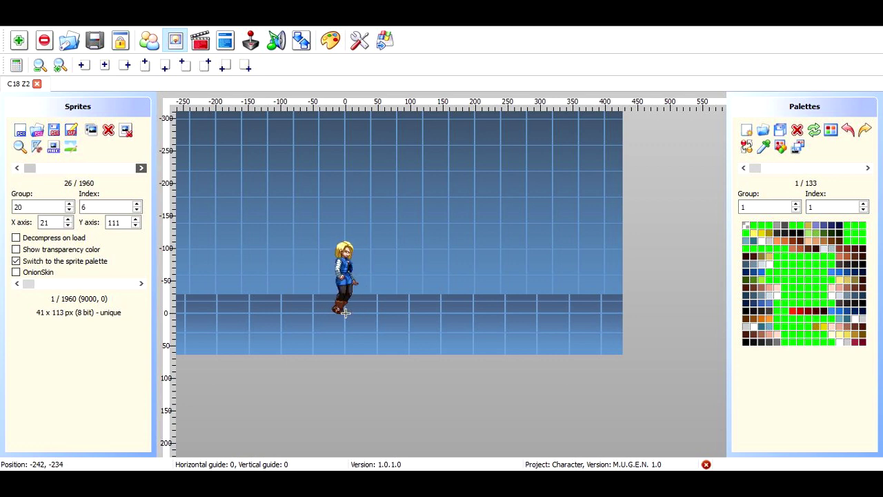
{"action": "key", "text": "Right"}
{"action": "key", "text": "Right"}
{"action": "key", "text": "Right"}
{"action": "key", "text": "Right"}
{"action": "key", "text": "Right"}
{"action": "key", "text": "Right"}
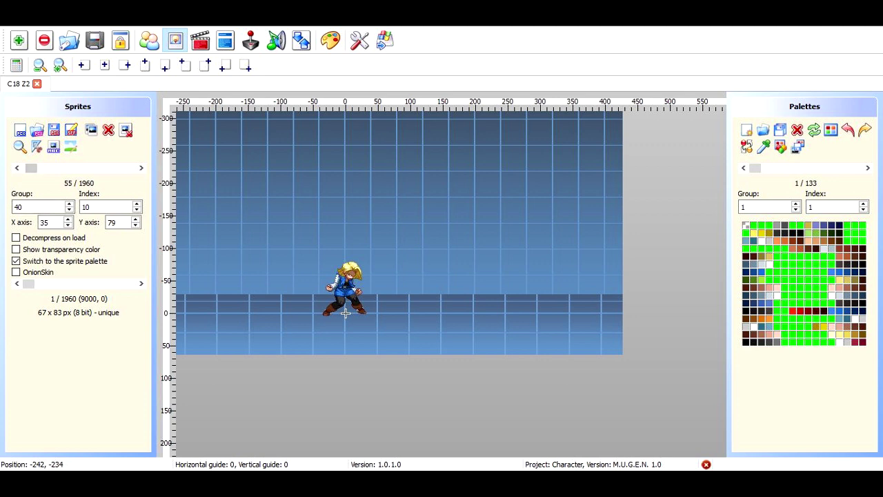
{"action": "key", "text": "Right"}
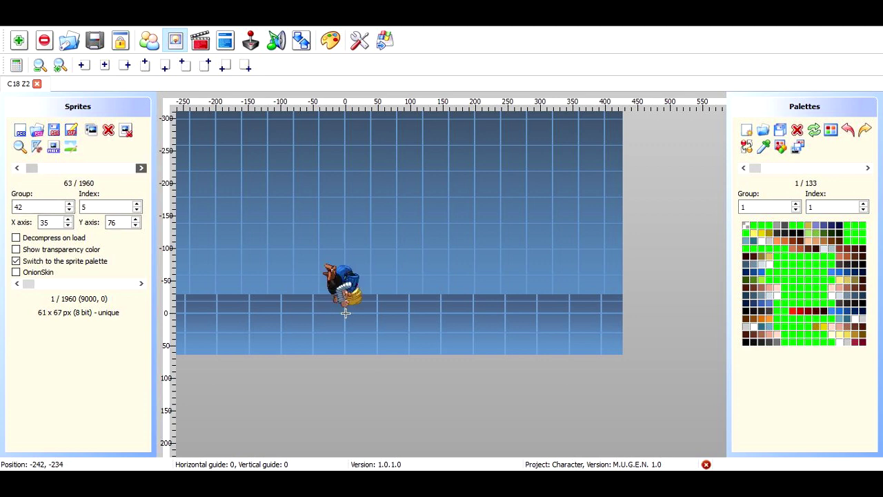
{"action": "key", "text": "Right"}
{"action": "key", "text": "Right"}
{"action": "key", "text": "Right"}
{"action": "key", "text": "Right"}
{"action": "key", "text": "Right"}
{"action": "key", "text": "Right"}
{"action": "key", "text": "Right"}
{"action": "key", "text": "Right"}
{"action": "key", "text": "Right"}
{"action": "key", "text": "Right"}
{"action": "key", "text": "Right"}
{"action": "key", "text": "Right"}
{"action": "key", "text": "Right"}
{"action": "key", "text": "Right"}
{"action": "key", "text": "Right"}
{"action": "key", "text": "Right"}
{"action": "key", "text": "Right"}
{"action": "key", "text": "Right"}
{"action": "key", "text": "Right"}
{"action": "key", "text": "Right"}
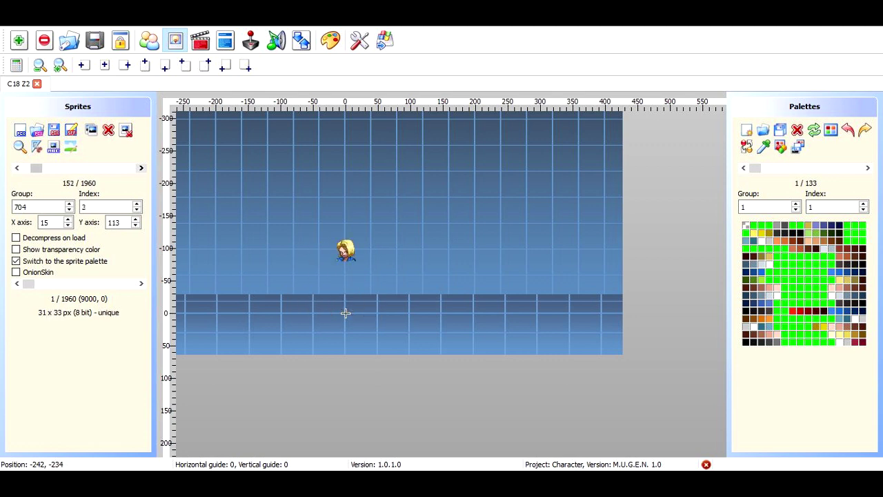
{"action": "key", "text": "Right"}
{"action": "key", "text": "Right"}
{"action": "key", "text": "Right"}
{"action": "key", "text": "Right"}
{"action": "key", "text": "Right"}
{"action": "key", "text": "Right"}
{"action": "key", "text": "Right"}
{"action": "key", "text": "Right"}
{"action": "key", "text": "Right"}
{"action": "key", "text": "Right"}
{"action": "key", "text": "Right"}
{"action": "key", "text": "Right"}
{"action": "key", "text": "Right"}
{"action": "key", "text": "Right"}
{"action": "key", "text": "Right"}
{"action": "key", "text": "Right"}
{"action": "key", "text": "Right"}
{"action": "key", "text": "Right"}
{"action": "key", "text": "Right"}
{"action": "key", "text": "Right"}
{"action": "key", "text": "Right"}
{"action": "key", "text": "Right"}
{"action": "key", "text": "Right"}
{"action": "key", "text": "Right"}
{"action": "key", "text": "Right"}
{"action": "key", "text": "Right"}
{"action": "key", "text": "Right"}
{"action": "key", "text": "Right"}
{"action": "key", "text": "Right"}
{"action": "key", "text": "Right"}
{"action": "key", "text": "Right"}
{"action": "key", "text": "Right"}
{"action": "key", "text": "Right"}
{"action": "key", "text": "Right"}
{"action": "key", "text": "Right"}
{"action": "key", "text": "Right"}
{"action": "key", "text": "Right"}
{"action": "key", "text": "Right"}
{"action": "key", "text": "Right"}
{"action": "key", "text": "Right"}
{"action": "key", "text": "Right"}
{"action": "key", "text": "Right"}
{"action": "key", "text": "Right"}
{"action": "key", "text": "Right"}
{"action": "key", "text": "Right"}
{"action": "key", "text": "Right"}
{"action": "key", "text": "Right"}
{"action": "key", "text": "Right"}
{"action": "key", "text": "Right"}
{"action": "key", "text": "Right"}
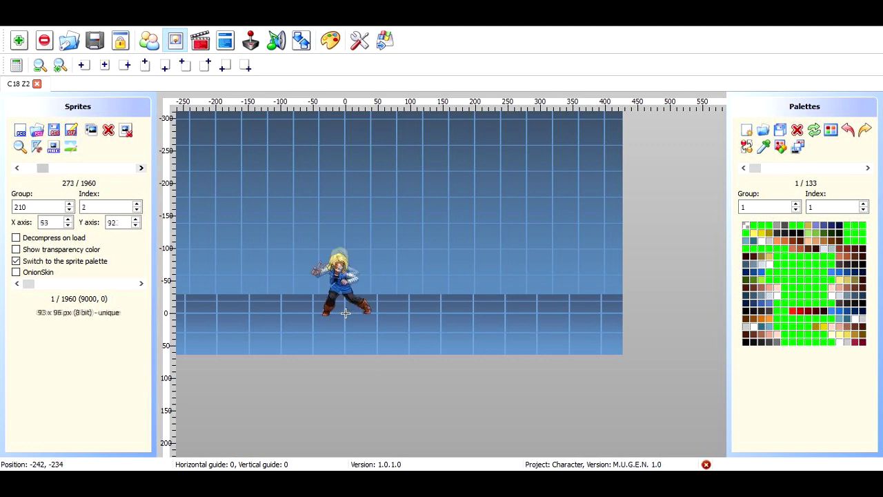
- Continue browsing forward through the C18 Z2 sprites from group 210 to group 761, searching for the remaining group 9000 portraits
{"action": "key", "text": "Right"}
{"action": "key", "text": "Right"}
{"action": "key", "text": "Right"}
{"action": "key", "text": "Right"}
{"action": "key", "text": "Right"}
{"action": "key", "text": "Right"}
{"action": "key", "text": "Right"}
{"action": "key", "text": "Right"}
{"action": "key", "text": "Right"}
{"action": "key", "text": "Right"}
{"action": "key", "text": "Right"}
{"action": "key", "text": "Right"}
{"action": "key", "text": "Right"}
{"action": "key", "text": "Right"}
{"action": "key", "text": "Right"}
{"action": "key", "text": "Right"}
{"action": "key", "text": "Right"}
{"action": "key", "text": "Right"}
{"action": "key", "text": "Right"}
{"action": "key", "text": "Right"}
{"action": "key", "text": "Right"}
{"action": "key", "text": "Right"}
{"action": "key", "text": "Right"}
{"action": "key", "text": "Right"}
{"action": "key", "text": "Right"}
{"action": "key", "text": "Right"}
{"action": "key", "text": "Right"}
{"action": "key", "text": "Right"}
{"action": "key", "text": "Right"}
{"action": "key", "text": "Right"}
{"action": "key", "text": "Right"}
{"action": "key", "text": "Right"}
{"action": "key", "text": "Right"}
{"action": "key", "text": "Right"}
{"action": "key", "text": "Right"}
{"action": "key", "text": "Right"}
{"action": "key", "text": "Right"}
{"action": "key", "text": "Right"}
{"action": "key", "text": "Right"}
{"action": "key", "text": "Right"}
{"action": "key", "text": "Right"}
{"action": "key", "text": "Right"}
{"action": "key", "text": "Right"}
{"action": "key", "text": "Right"}
{"action": "key", "text": "Right"}
{"action": "key", "text": "Right"}
{"action": "key", "text": "Right"}
{"action": "key", "text": "Right"}
{"action": "key", "text": "Right"}
{"action": "key", "text": "Right"}
{"action": "key", "text": "Right"}
{"action": "key", "text": "Right"}
{"action": "key", "text": "Right"}
{"action": "key", "text": "Right"}
{"action": "key", "text": "Right"}
{"action": "key", "text": "Right"}
{"action": "key", "text": "Right"}
{"action": "key", "text": "Right"}
{"action": "key", "text": "Right"}
{"action": "key", "text": "Right"}
{"action": "key", "text": "Right"}
{"action": "key", "text": "Right"}
{"action": "key", "text": "Right"}
{"action": "key", "text": "Right"}
{"action": "key", "text": "Right"}
{"action": "key", "text": "Right"}
{"action": "key", "text": "Right"}
{"action": "key", "text": "Right"}
{"action": "key", "text": "Right"}
{"action": "key", "text": "Right"}
{"action": "key", "text": "Right"}
{"action": "key", "text": "Right"}
{"action": "key", "text": "Right"}
{"action": "key", "text": "Right"}
{"action": "key", "text": "Right"}
{"action": "key", "text": "Right"}
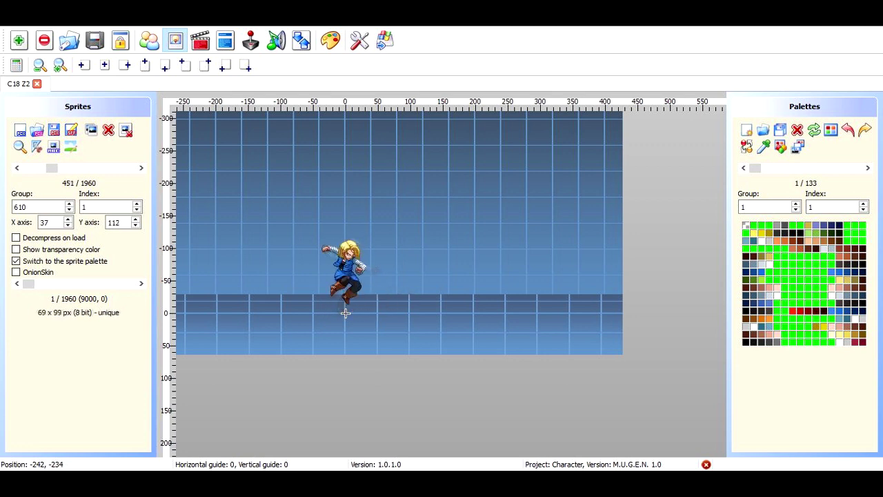
{"action": "key", "text": "Right"}
{"action": "key", "text": "Right"}
{"action": "key", "text": "Right"}
{"action": "key", "text": "Right"}
{"action": "key", "text": "Right"}
{"action": "key", "text": "Right"}
{"action": "key", "text": "Right"}
{"action": "key", "text": "Right"}
{"action": "key", "text": "Right"}
{"action": "key", "text": "Right"}
{"action": "key", "text": "Right"}
{"action": "key", "text": "Right"}
{"action": "key", "text": "Right"}
{"action": "key", "text": "Right"}
{"action": "key", "text": "Right"}
{"action": "key", "text": "Right"}
{"action": "key", "text": "Right"}
{"action": "key", "text": "Right"}
{"action": "key", "text": "Right"}
{"action": "key", "text": "Right"}
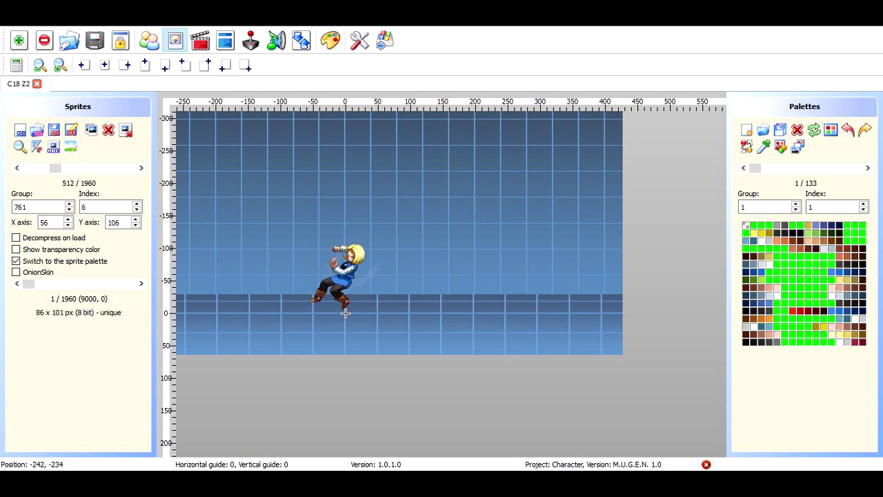
- Keep browsing forward through the C18 Z2 sprites from group 761 to group 5020, looking for the remaining group 9000 portraits
{"action": "key", "text": "Right"}
{"action": "key", "text": "Right"}
{"action": "key", "text": "Right"}
{"action": "key", "text": "Right"}
{"action": "key", "text": "Right"}
{"action": "key", "text": "Right"}
{"action": "key", "text": "Right"}
{"action": "key", "text": "Right"}
{"action": "key", "text": "Right"}
{"action": "key", "text": "Right"}
{"action": "key", "text": "Right"}
{"action": "key", "text": "Right"}
{"action": "key", "text": "Right"}
{"action": "key", "text": "Right"}
{"action": "key", "text": "Right"}
{"action": "key", "text": "Right"}
{"action": "key", "text": "Right"}
{"action": "key", "text": "Right"}
{"action": "key", "text": "Right"}
{"action": "key", "text": "Right"}
{"action": "key", "text": "Right"}
{"action": "key", "text": "Right"}
{"action": "key", "text": "Right"}
{"action": "key", "text": "Right"}
{"action": "key", "text": "Right"}
{"action": "key", "text": "Right"}
{"action": "key", "text": "Right"}
{"action": "key", "text": "Right"}
{"action": "key", "text": "Right"}
{"action": "key", "text": "Right"}
{"action": "key", "text": "Right"}
{"action": "key", "text": "Right"}
{"action": "key", "text": "Right"}
{"action": "key", "text": "Right"}
{"action": "key", "text": "Right"}
{"action": "key", "text": "Right"}
{"action": "key", "text": "Right"}
{"action": "key", "text": "Right"}
{"action": "key", "text": "Right"}
{"action": "key", "text": "Right"}
{"action": "key", "text": "Right"}
{"action": "key", "text": "Right"}
{"action": "key", "text": "Right"}
{"action": "key", "text": "Right"}
{"action": "key", "text": "Right"}
{"action": "key", "text": "Right"}
{"action": "key", "text": "Right"}
{"action": "key", "text": "Right"}
{"action": "key", "text": "Right"}
{"action": "key", "text": "Right"}
{"action": "key", "text": "Right"}
{"action": "key", "text": "Right"}
{"action": "key", "text": "Right"}
{"action": "key", "text": "Right"}
{"action": "key", "text": "Right"}
{"action": "key", "text": "Right"}
{"action": "key", "text": "Right"}
{"action": "key", "text": "Right"}
{"action": "key", "text": "Right"}
{"action": "key", "text": "Right"}
{"action": "key", "text": "Right"}
{"action": "key", "text": "Right"}
{"action": "key", "text": "Right"}
{"action": "key", "text": "Right"}
{"action": "key", "text": "Right"}
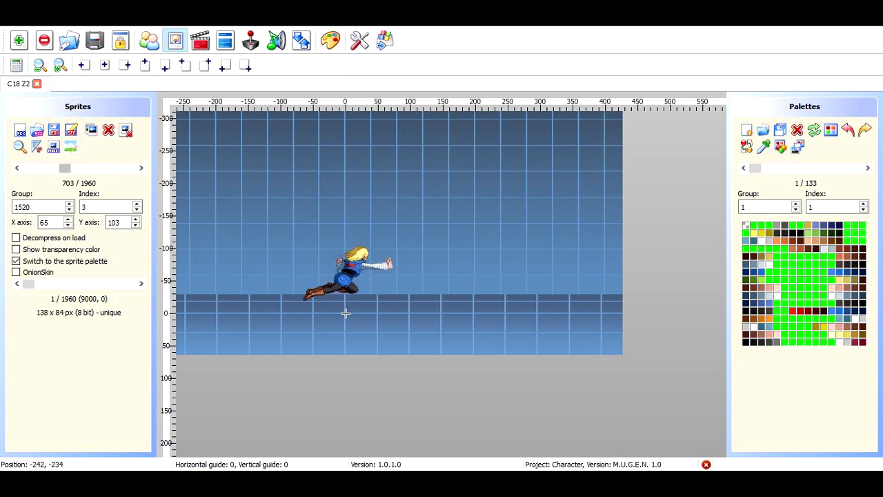
{"action": "key", "text": "Right"}
{"action": "key", "text": "Right"}
{"action": "key", "text": "Right"}
{"action": "key", "text": "Right"}
{"action": "key", "text": "Right"}
{"action": "key", "text": "Right"}
{"action": "key", "text": "Right"}
{"action": "key", "text": "Right"}
{"action": "key", "text": "Right"}
{"action": "key", "text": "Right"}
{"action": "key", "text": "Right"}
{"action": "key", "text": "Right"}
{"action": "key", "text": "Right"}
{"action": "key", "text": "Right"}
{"action": "key", "text": "Right"}
{"action": "key", "text": "Right"}
{"action": "key", "text": "Right"}
{"action": "key", "text": "Right"}
{"action": "key", "text": "Right"}
{"action": "key", "text": "Right"}
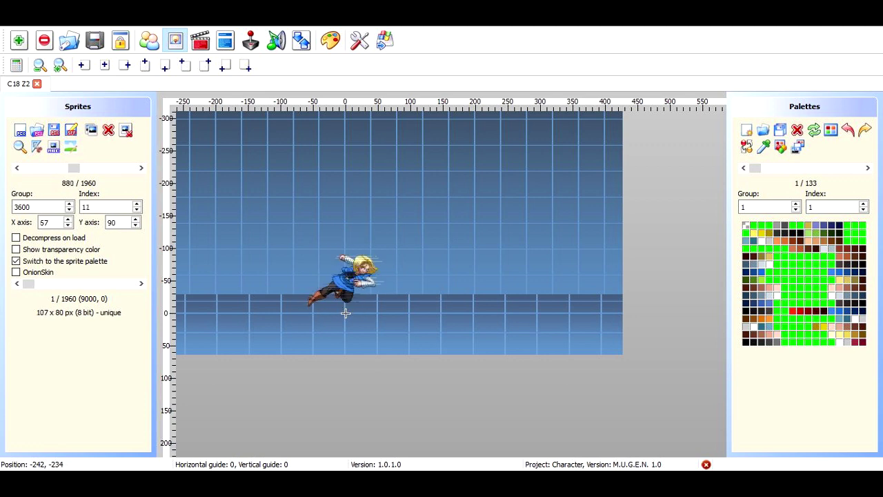
{"action": "key", "text": "Right"}
{"action": "key", "text": "Right"}
{"action": "key", "text": "Right"}
{"action": "key", "text": "Right"}
{"action": "key", "text": "Right"}
{"action": "key", "text": "Right"}
{"action": "key", "text": "Right"}
{"action": "key", "text": "Right"}
{"action": "key", "text": "Right"}
{"action": "key", "text": "Right"}
{"action": "key", "text": "Right"}
{"action": "key", "text": "Right"}
{"action": "key", "text": "Right"}
{"action": "key", "text": "Right"}
{"action": "key", "text": "Right"}
{"action": "key", "text": "Right"}
{"action": "key", "text": "Right"}
{"action": "key", "text": "Right"}
{"action": "key", "text": "Right"}
{"action": "key", "text": "Right"}
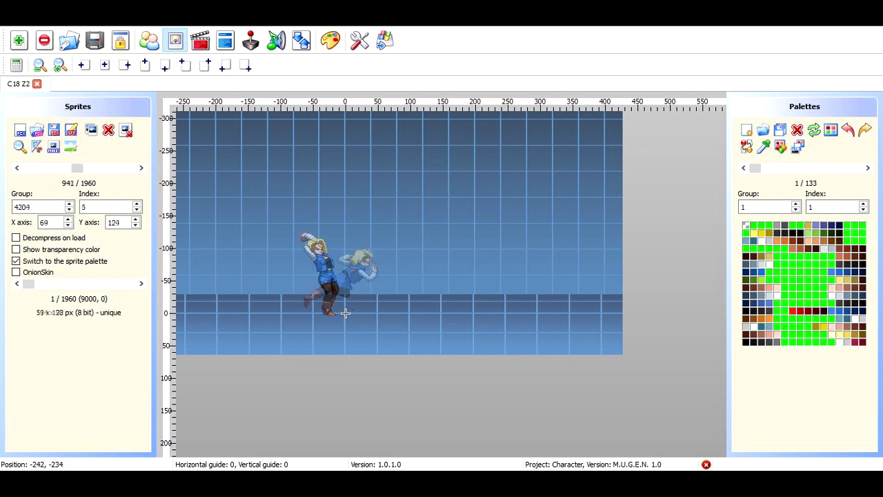
{"action": "key", "text": "Right"}
{"action": "key", "text": "Right"}
{"action": "key", "text": "Right"}
{"action": "key", "text": "Right"}
{"action": "key", "text": "Right"}
{"action": "key", "text": "Right"}
{"action": "key", "text": "Right"}
{"action": "key", "text": "Right"}
{"action": "key", "text": "Right"}
{"action": "key", "text": "Right"}
{"action": "key", "text": "Right"}
{"action": "key", "text": "Right"}
{"action": "key", "text": "Right"}
{"action": "key", "text": "Right"}
{"action": "key", "text": "Right"}
{"action": "key", "text": "Right"}
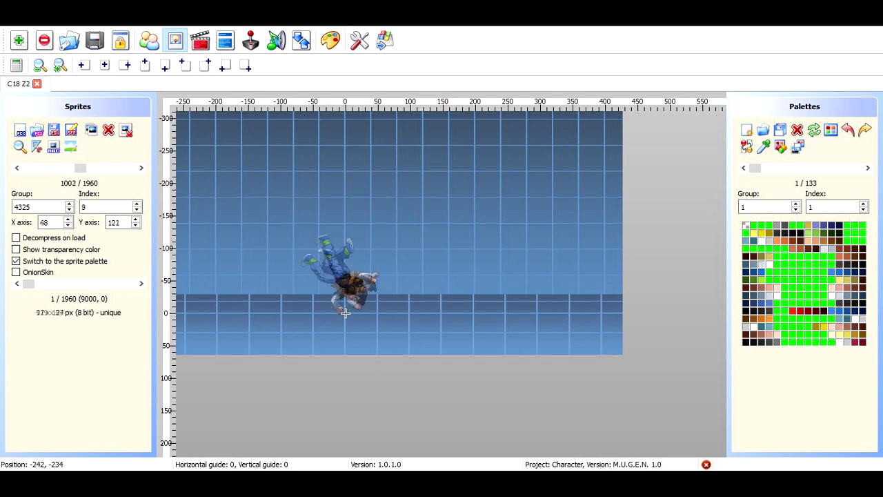
{"action": "key", "text": "Right"}
{"action": "key", "text": "Right"}
{"action": "key", "text": "Right"}
{"action": "key", "text": "Right"}
{"action": "key", "text": "Right"}
{"action": "key", "text": "Right"}
{"action": "key", "text": "Right"}
{"action": "key", "text": "Right"}
{"action": "key", "text": "Right"}
{"action": "key", "text": "Right"}
{"action": "key", "text": "Right"}
{"action": "key", "text": "Right"}
{"action": "key", "text": "Right"}
{"action": "key", "text": "Right"}
{"action": "key", "text": "Right"}
{"action": "key", "text": "Right"}
{"action": "key", "text": "Right"}
{"action": "key", "text": "Right"}
{"action": "key", "text": "Right"}
{"action": "key", "text": "Right"}
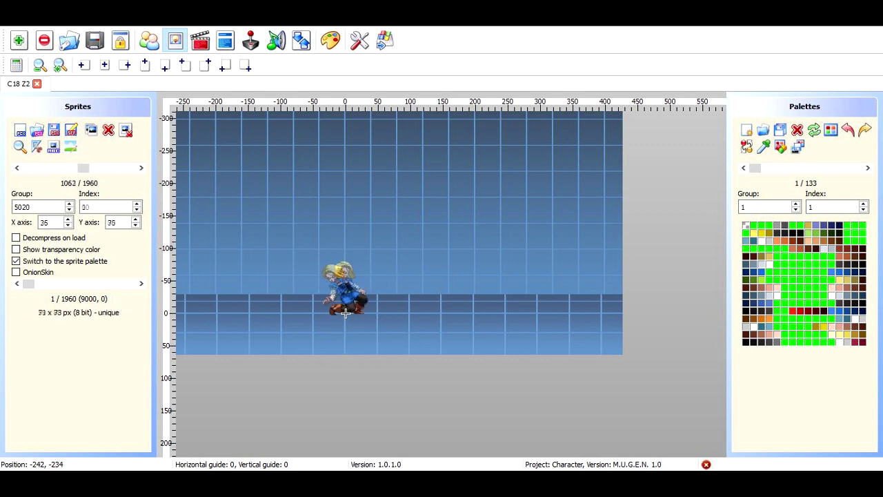
- Browse forward through the C18 Z2 sprites from group 5020 to group 906, looking for the remaining group 9000 portraits
{"action": "key", "text": "Right"}
{"action": "key", "text": "Right"}
{"action": "key", "text": "Right"}
{"action": "key", "text": "Right"}
{"action": "key", "text": "Right"}
{"action": "key", "text": "Right"}
{"action": "key", "text": "Right"}
{"action": "key", "text": "Right"}
{"action": "key", "text": "Right"}
{"action": "key", "text": "Right"}
{"action": "key", "text": "Right"}
{"action": "key", "text": "Right"}
{"action": "key", "text": "Right"}
{"action": "key", "text": "Right"}
{"action": "key", "text": "Right"}
{"action": "key", "text": "Right"}
{"action": "key", "text": "Right"}
{"action": "key", "text": "Right"}
{"action": "key", "text": "Right"}
{"action": "key", "text": "Right"}
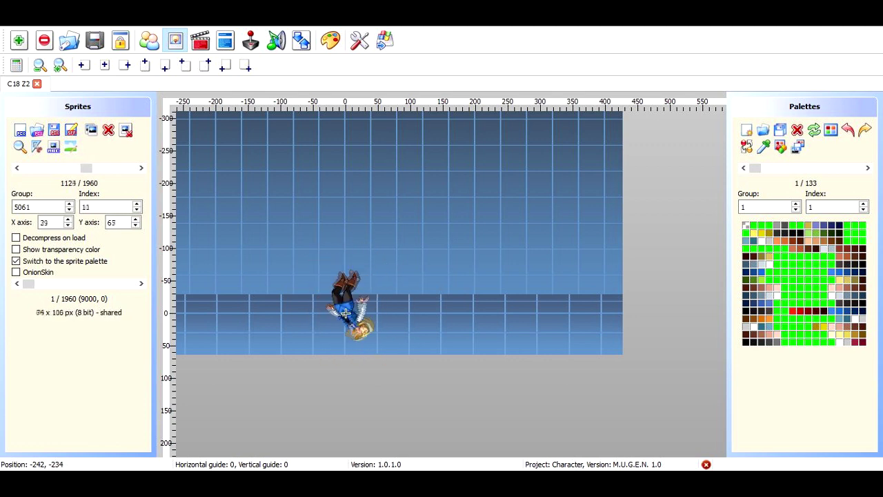
{"action": "key", "text": "Right"}
{"action": "key", "text": "Right"}
{"action": "key", "text": "Right"}
{"action": "key", "text": "Right"}
{"action": "key", "text": "Right"}
{"action": "key", "text": "Right"}
{"action": "key", "text": "Right"}
{"action": "key", "text": "Right"}
{"action": "key", "text": "Right"}
{"action": "key", "text": "Right"}
{"action": "key", "text": "Right"}
{"action": "key", "text": "Right"}
{"action": "key", "text": "Right"}
{"action": "key", "text": "Right"}
{"action": "key", "text": "Right"}
{"action": "key", "text": "Right"}
{"action": "key", "text": "Right"}
{"action": "key", "text": "Right"}
{"action": "key", "text": "Right"}
{"action": "key", "text": "Right"}
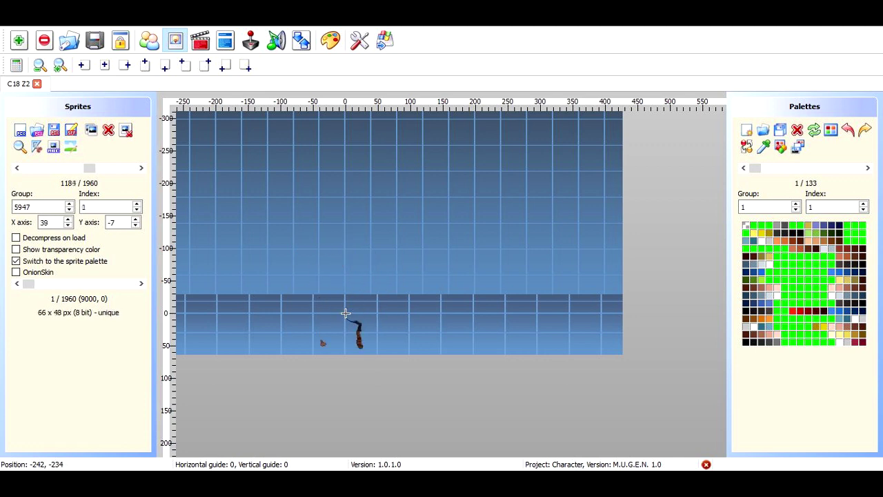
{"action": "key", "text": "Right"}
{"action": "key", "text": "Right"}
{"action": "key", "text": "Right"}
{"action": "key", "text": "Right"}
{"action": "key", "text": "Right"}
{"action": "key", "text": "Right"}
{"action": "key", "text": "Right"}
{"action": "key", "text": "Right"}
{"action": "key", "text": "Right"}
{"action": "key", "text": "Right"}
{"action": "key", "text": "Right"}
{"action": "key", "text": "Right"}
{"action": "key", "text": "Right"}
{"action": "key", "text": "Right"}
{"action": "key", "text": "Right"}
{"action": "key", "text": "Right"}
{"action": "key", "text": "Right"}
{"action": "key", "text": "Right"}
{"action": "key", "text": "Right"}
{"action": "key", "text": "Right"}
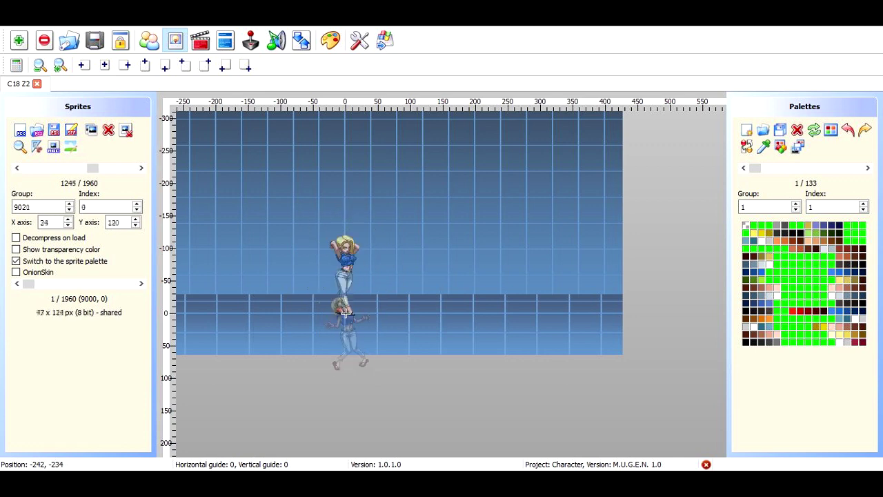
{"action": "key", "text": "Right"}
{"action": "key", "text": "Right"}
{"action": "key", "text": "Right"}
{"action": "key", "text": "Right"}
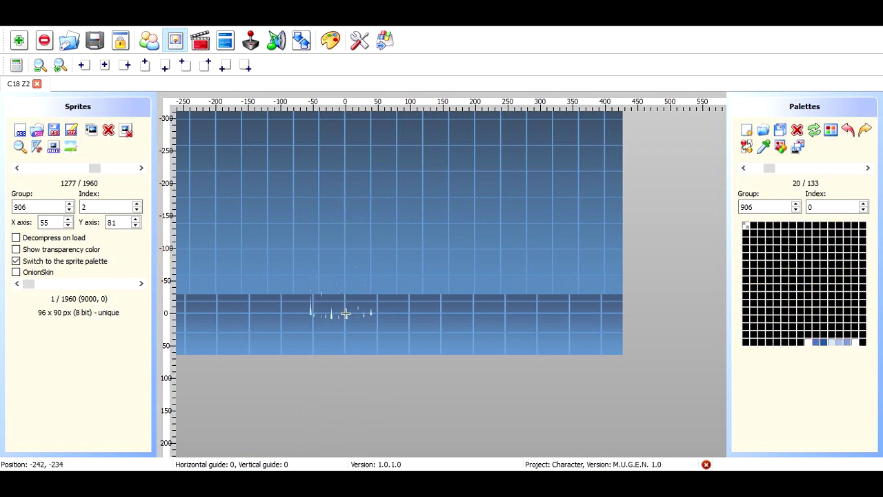
- Go back to the group 9000 portraits and swap their indexes, giving the full-body sprite index 2 and the bust portrait index 1
{"action": "key", "text": "Left"}
{"action": "key", "text": "Left"}
{"action": "key", "text": "Left"}
{"action": "key", "text": "Left"}
{"action": "key", "text": "Left"}
{"action": "key", "text": "Left"}
{"action": "key", "text": "Left"}
{"action": "key", "text": "Left"}
{"action": "key", "text": "Left"}
{"action": "key", "text": "Left"}
{"action": "key", "text": "Left"}
{"action": "key", "text": "Left"}
{"action": "key", "text": "Left"}
{"action": "key", "text": "Left"}
{"action": "key", "text": "Left"}
{"action": "key", "text": "Left"}
{"action": "key", "text": "Left"}
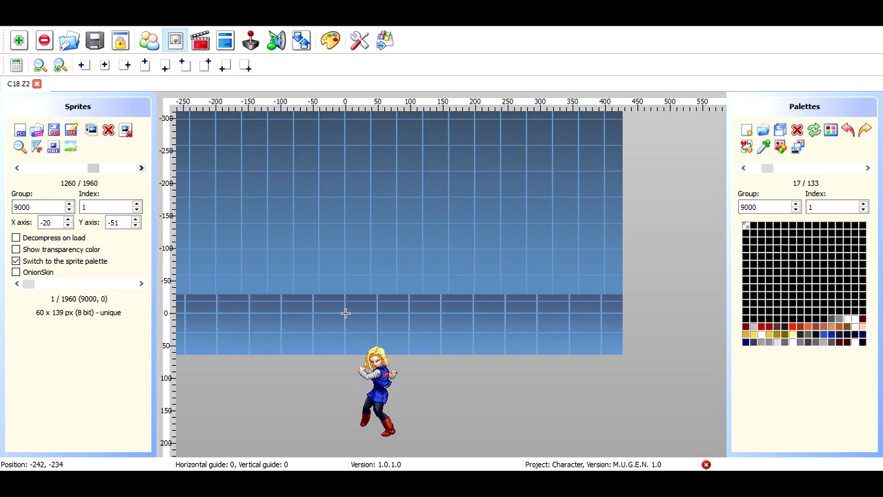
{"action": "key", "text": "Right"}
{"action": "key", "text": "Left"}
{"action": "type", "text": "2"}
{"action": "key", "text": "Return"}
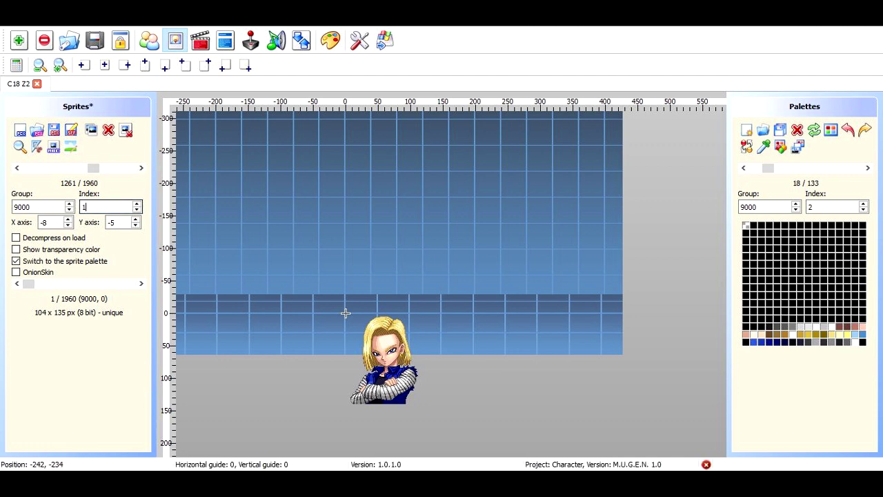
- Save the C18 Z2 project, including the group 1 palettes based on the definitions
{"action": "key", "text": "alt+f"}
{"action": "key", "text": "Down"}
{"action": "key", "text": "Down"}
{"action": "key", "text": "Down"}
{"action": "key", "text": "Down"}
{"action": "key", "text": "Down"}
{"action": "key", "text": "Down"}
{"action": "key", "text": "Down"}
{"action": "key", "text": "Return"}
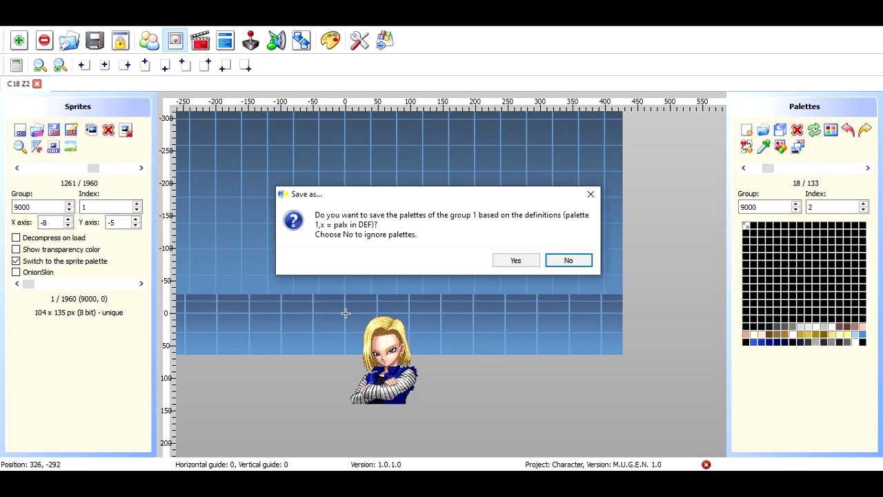
{"action": "left_click", "coordinate": [515, 261]}
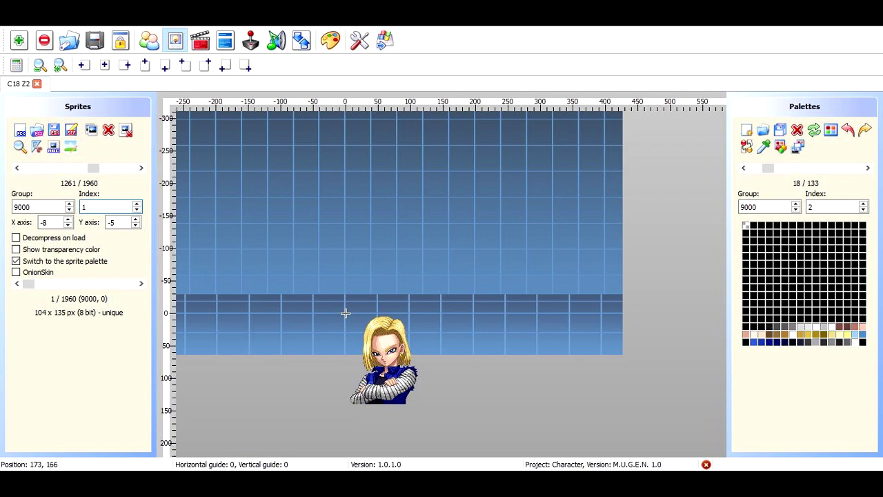
- Switch to the mugen folder, launch the mugen application and enter VS Mode
{"action": "key", "text": "alt+Tab"}
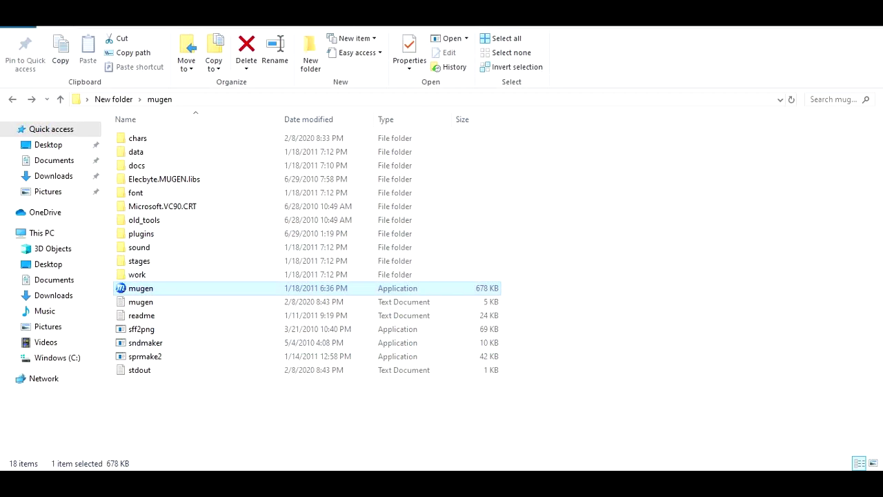
{"action": "key", "text": "Return"}
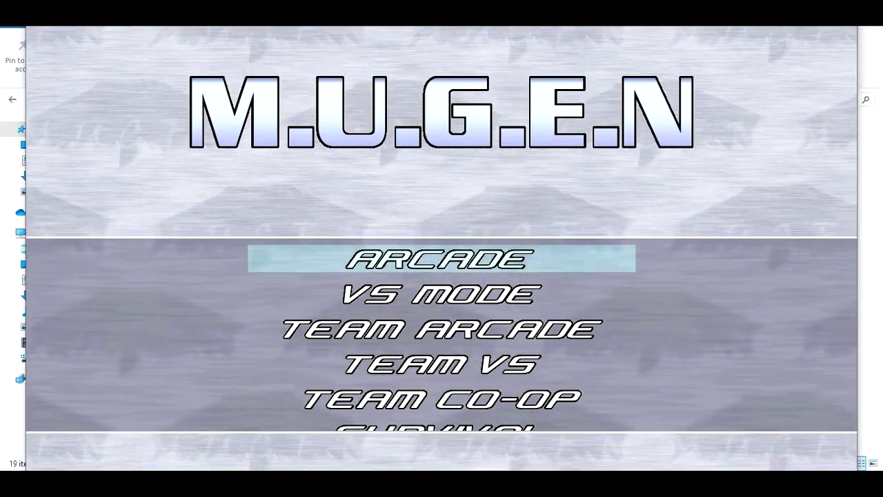
{"action": "key", "text": "Down"}
{"action": "key", "text": "Return"}
- Check the Freeza and Goku portraits on the character select screen, and start a match of Goku against Eighteen on a random stage
{"action": "key", "text": "Right"}
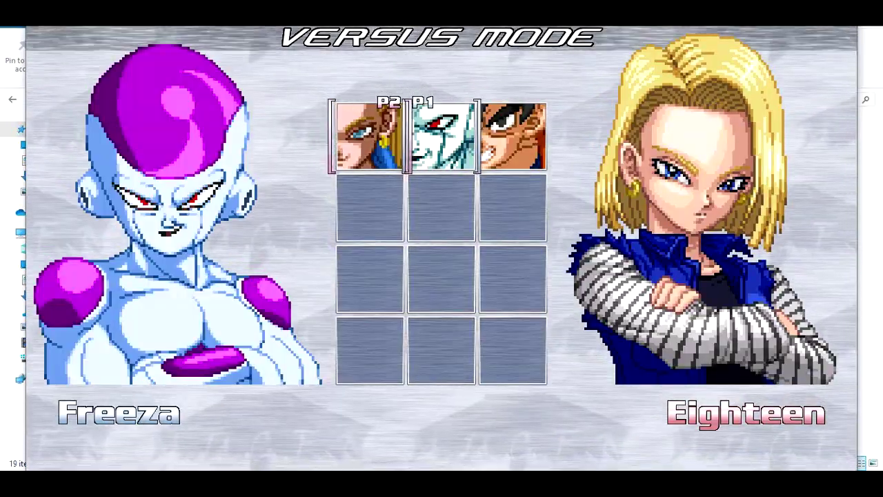
{"action": "key", "text": "Right"}
{"action": "key", "text": "Left"}
{"action": "key", "text": "Right"}
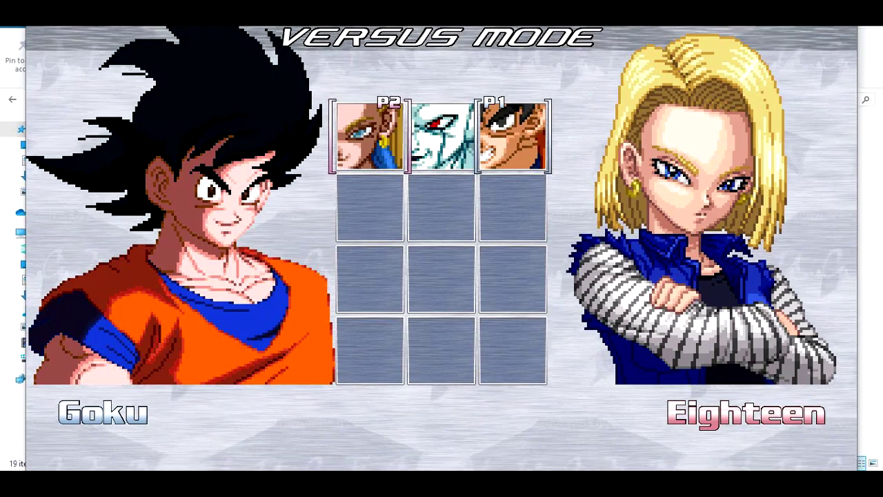
{"action": "key", "text": "Return"}
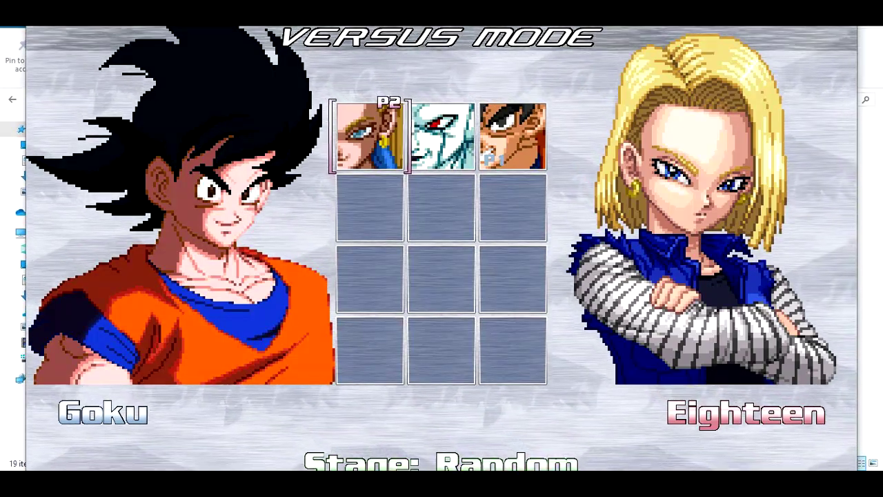
{"action": "key", "text": "Return"}
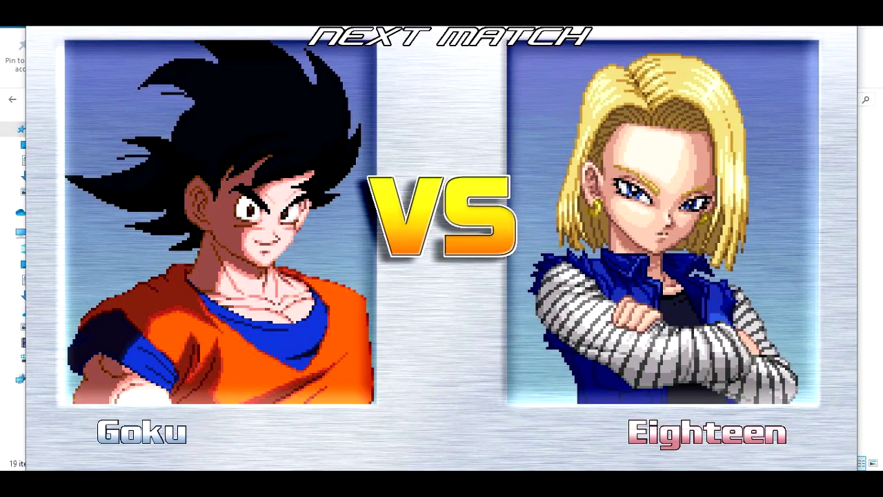